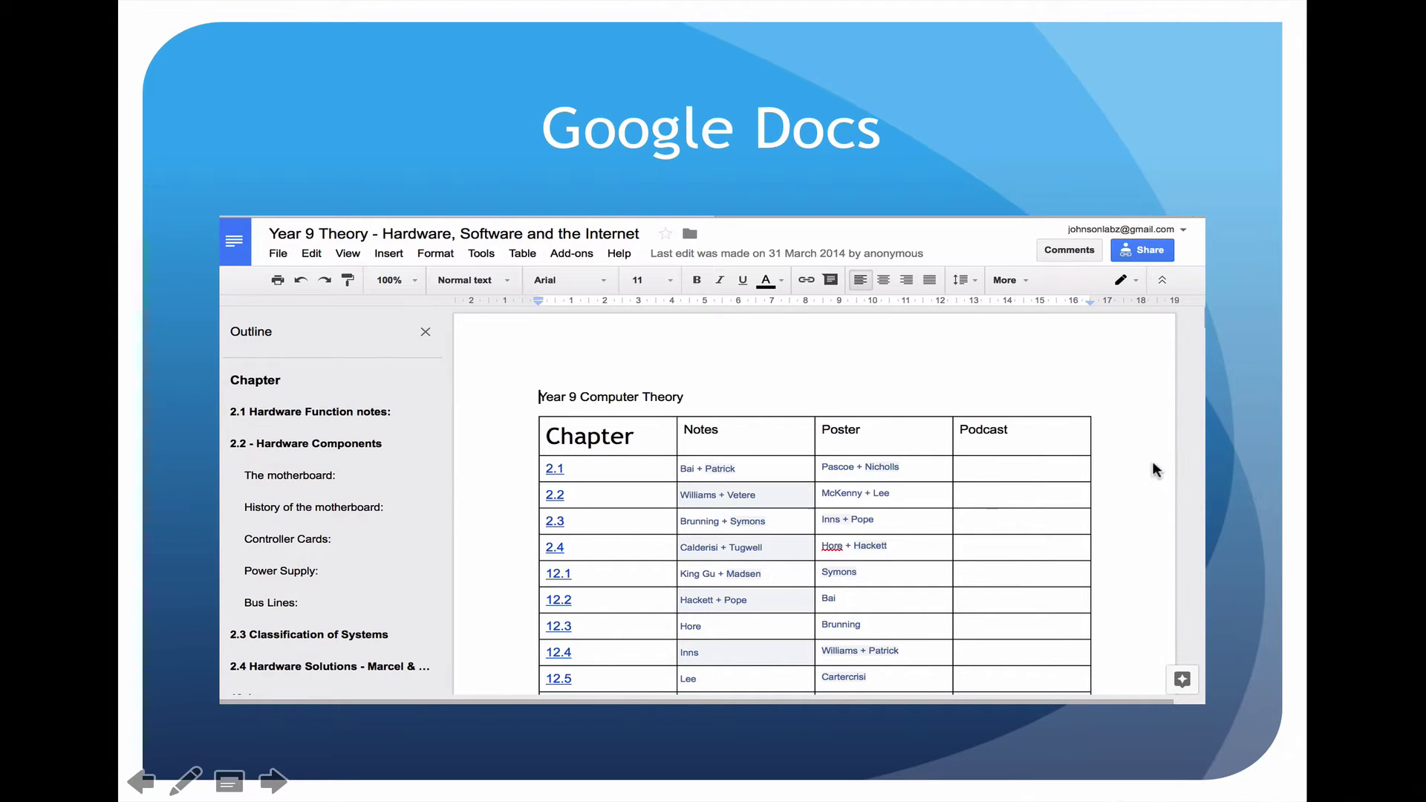
Step: Switch from the slideshow to the Year 9 Theory - Hardware, Software and the Internet doc in Safari
key("super+Tab")
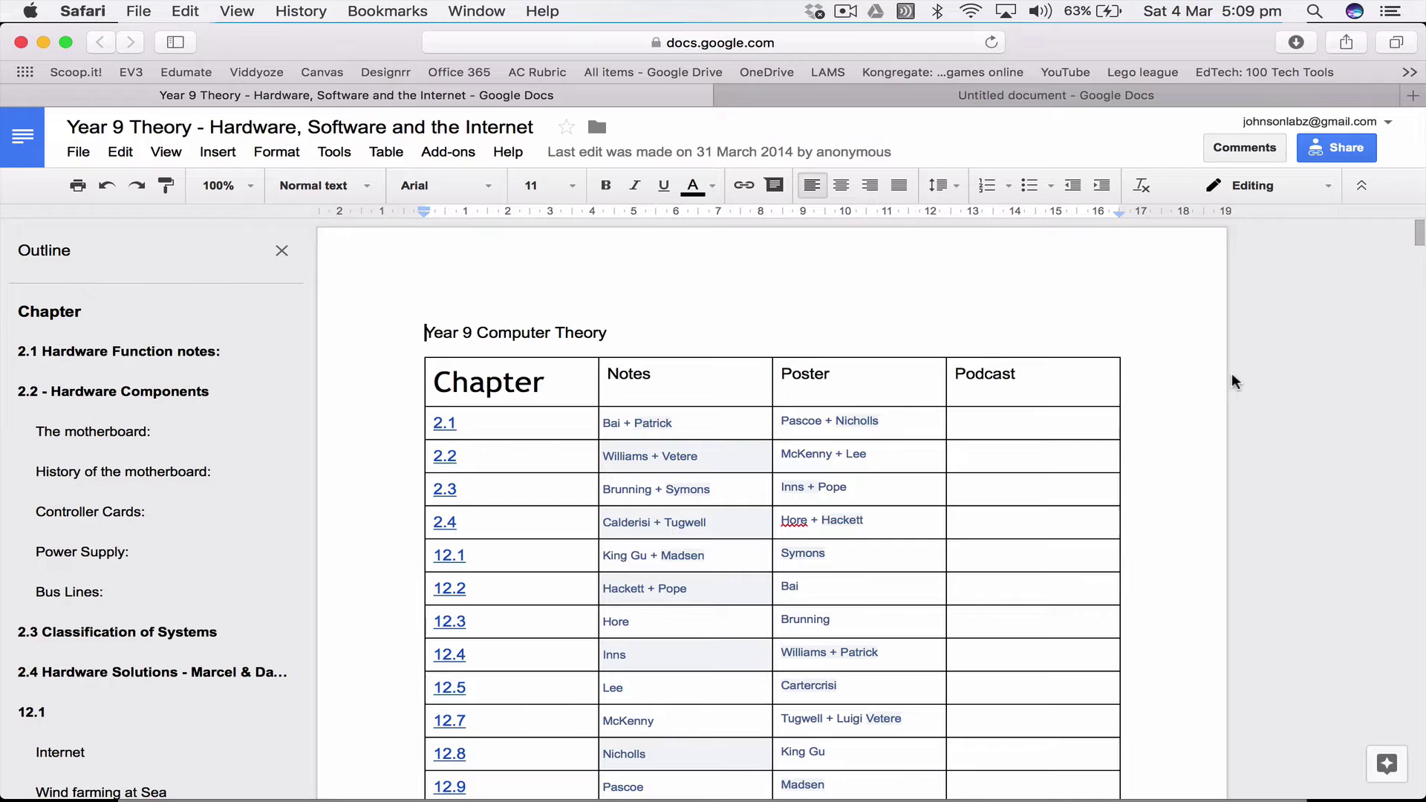
scroll(577, 531, "down", 5)
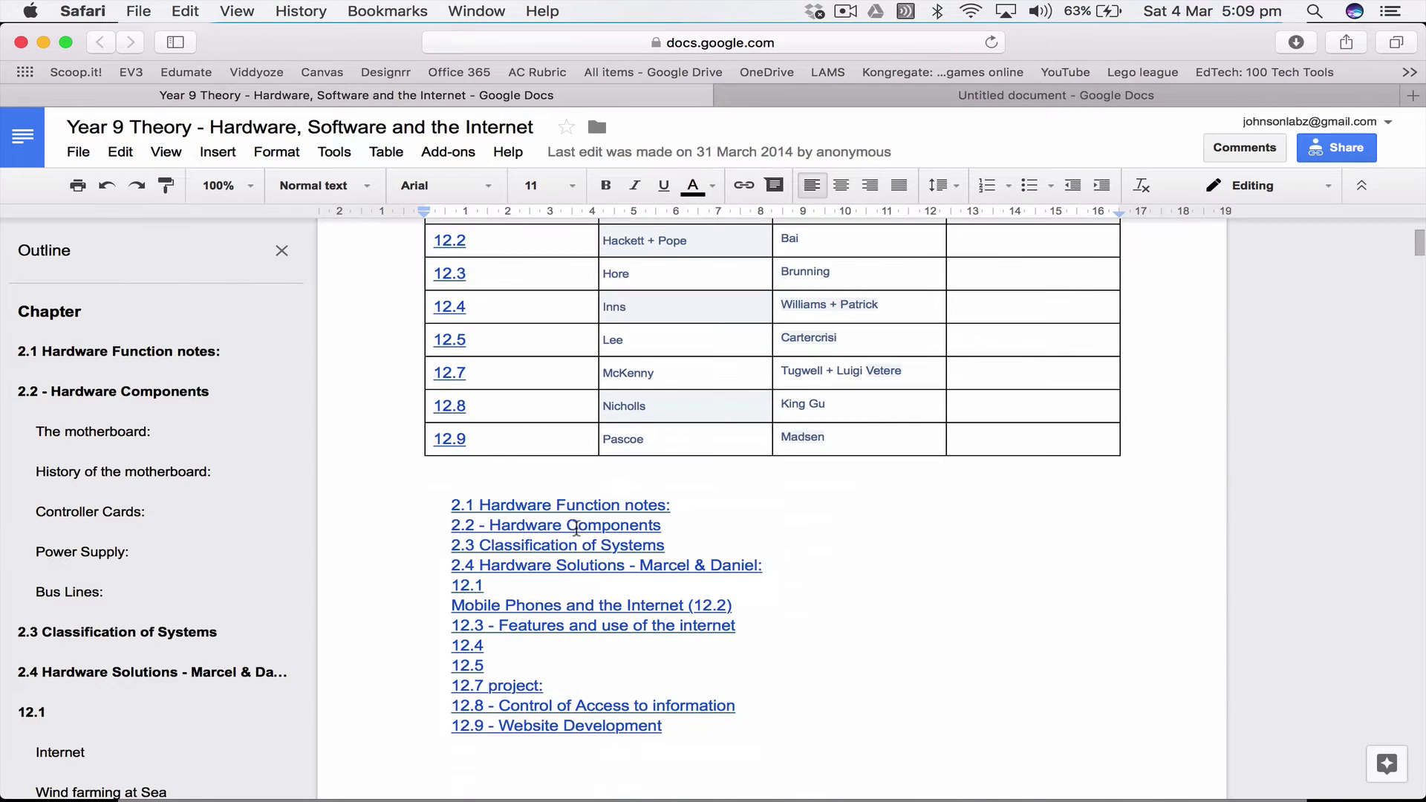
scroll(577, 528, "up", 4)
scroll(576, 528, "up", 2)
scroll(578, 531, "down", 3)
scroll(581, 532, "up", 1)
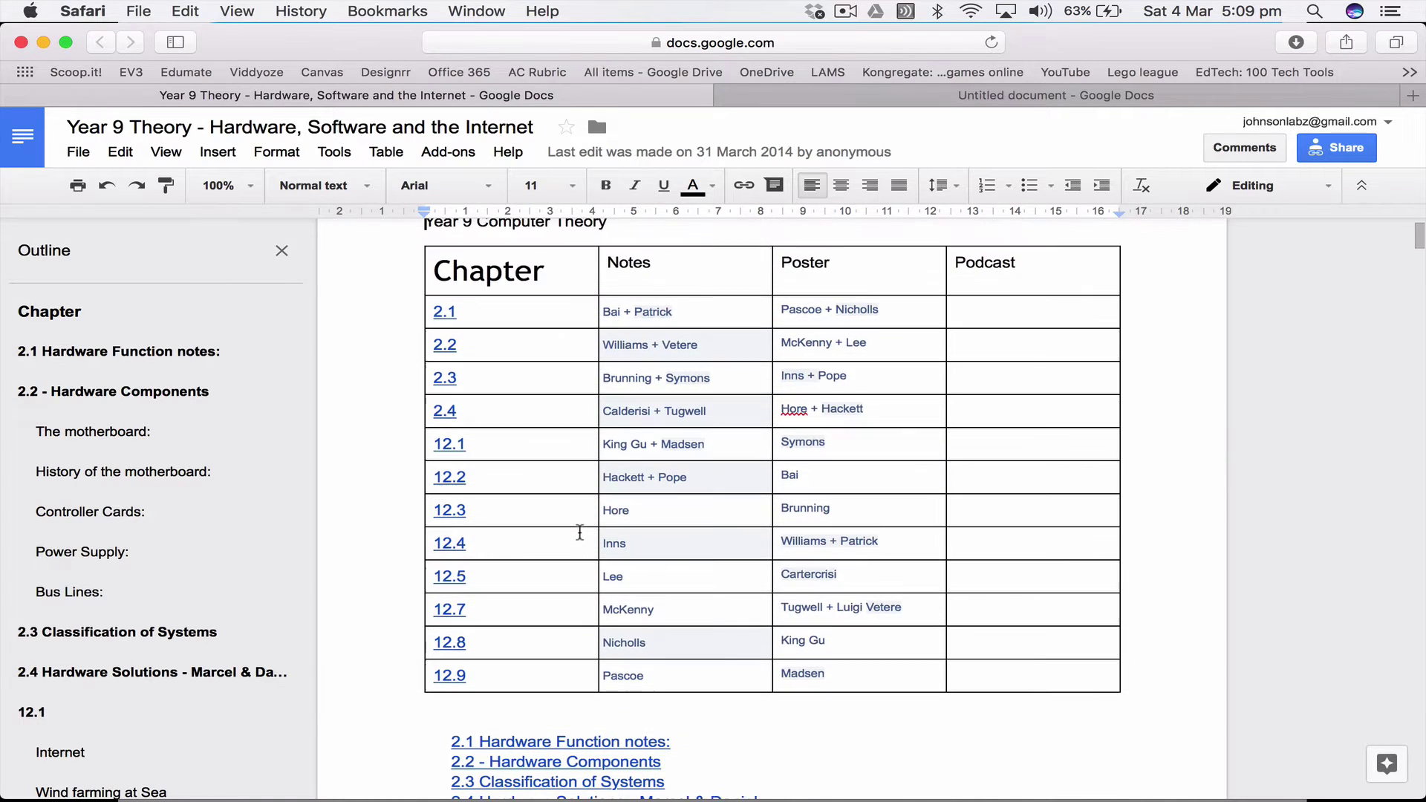
scroll(579, 531, "up", 1)
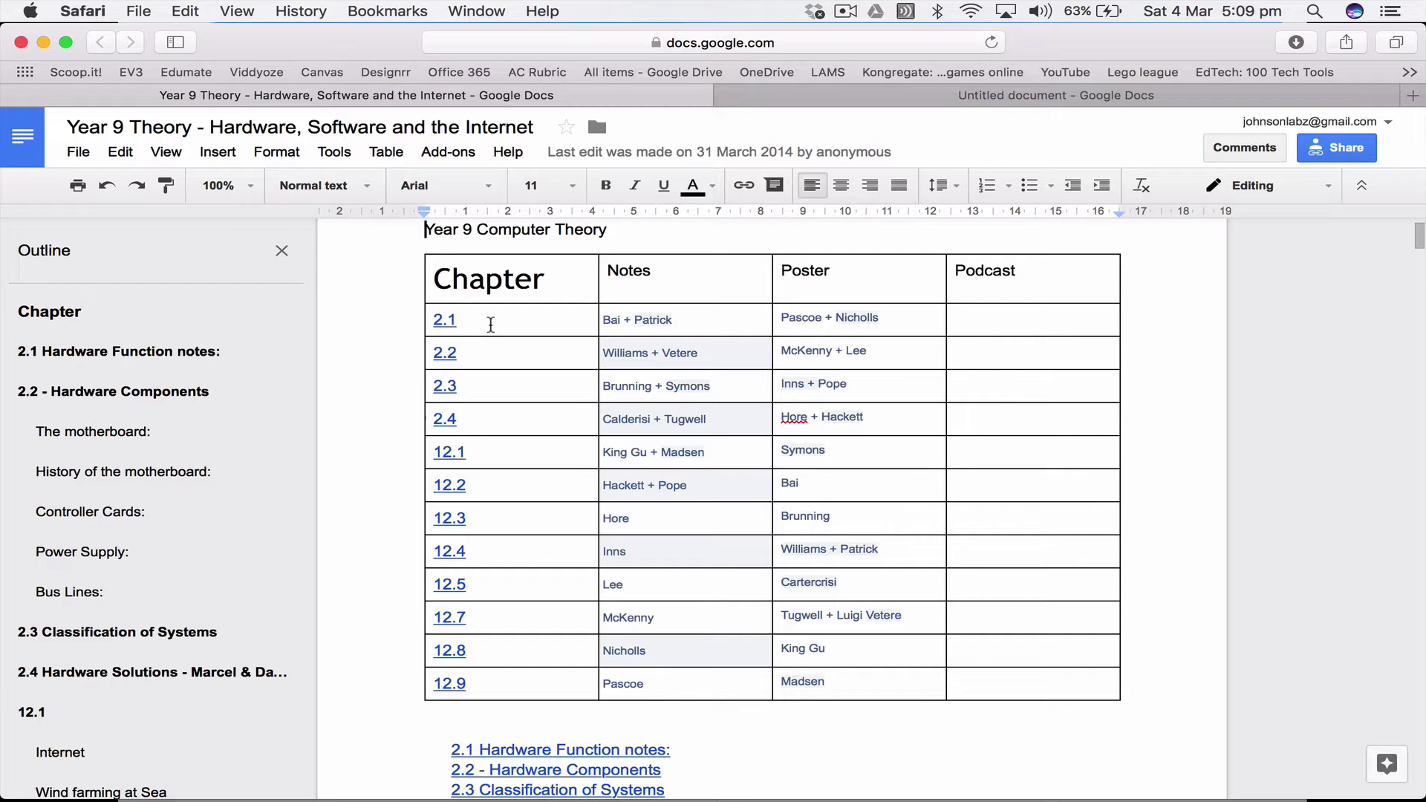
scroll(585, 571, "down", 8)
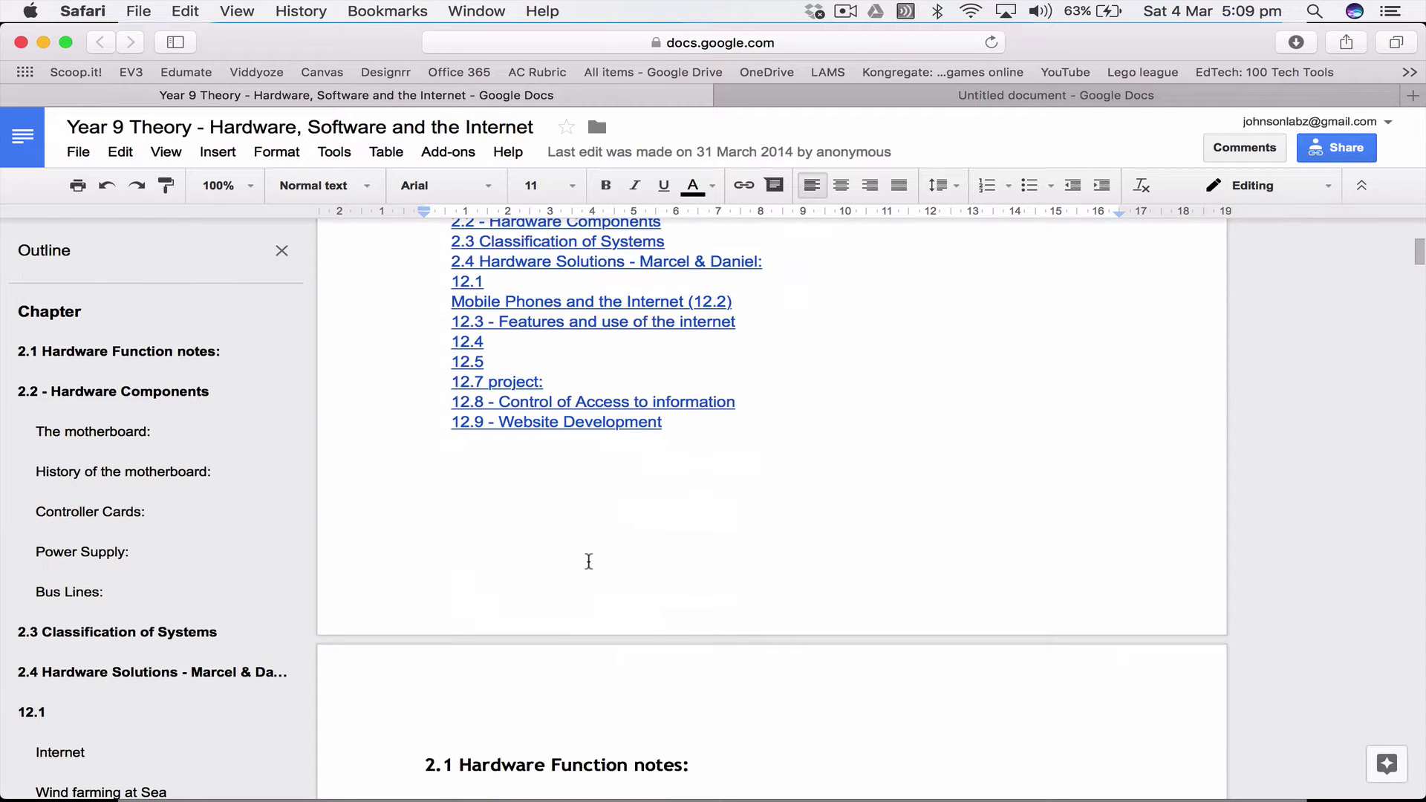
scroll(553, 498, "down", 4)
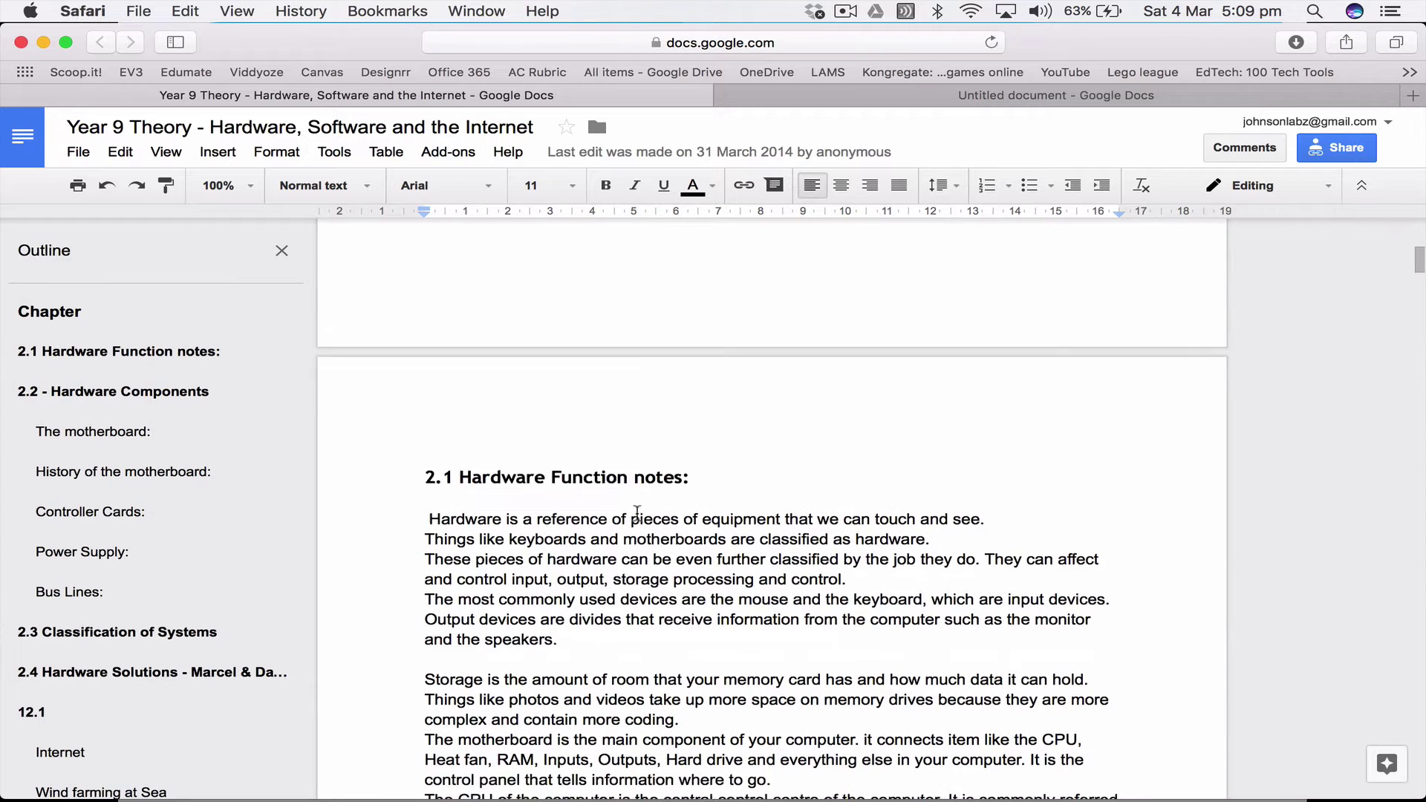
scroll(633, 511, "down", 1)
scroll(631, 511, "down", 1)
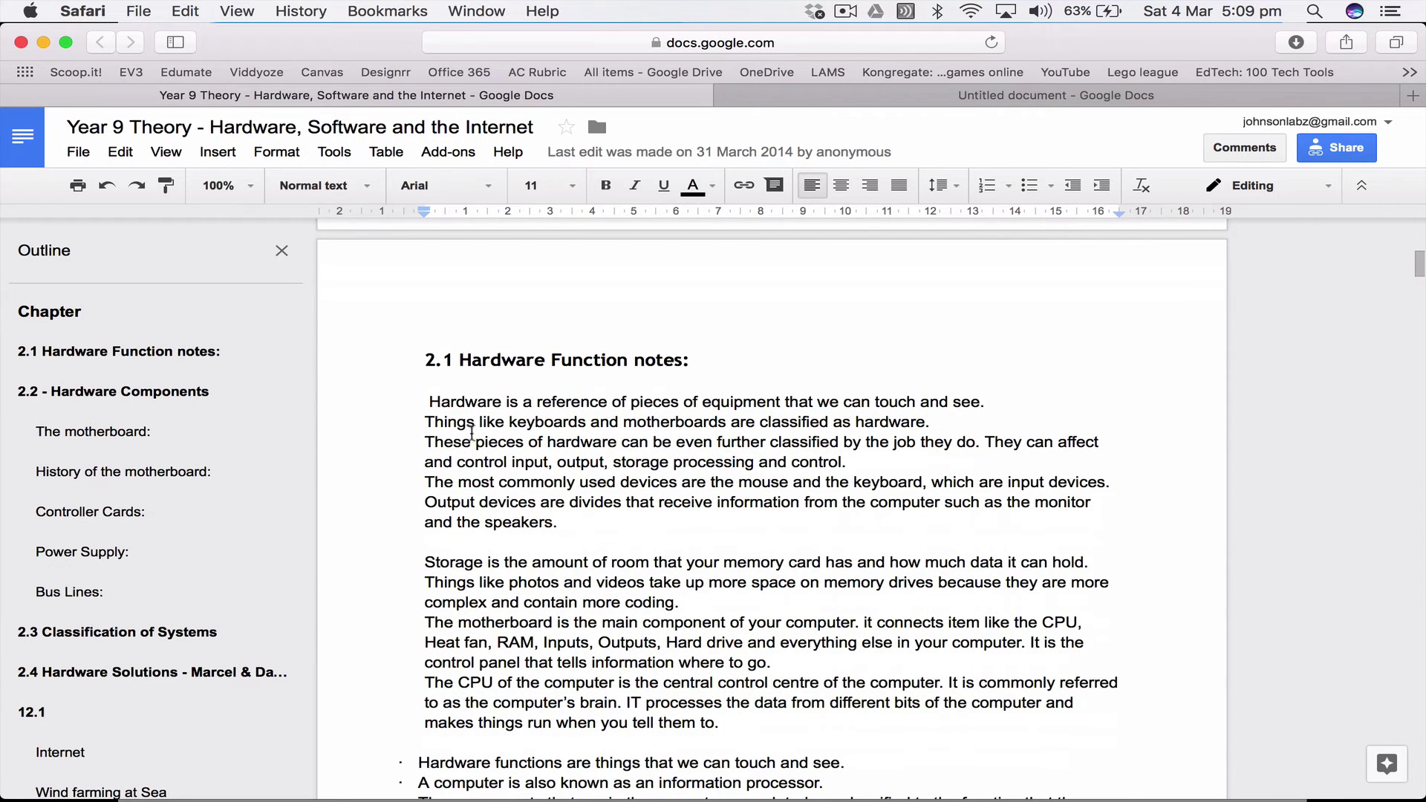
scroll(483, 438, "down", 5)
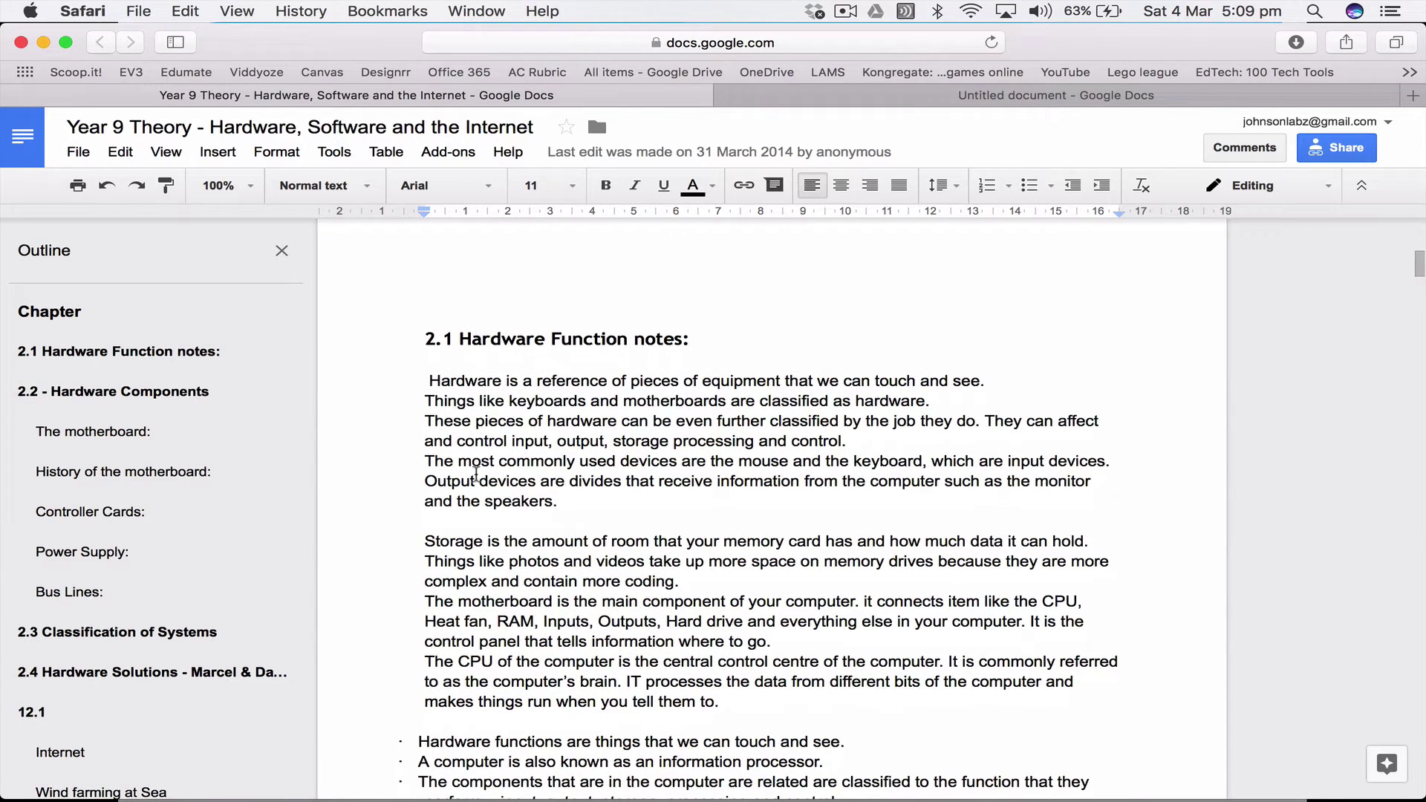
scroll(470, 491, "down", 12)
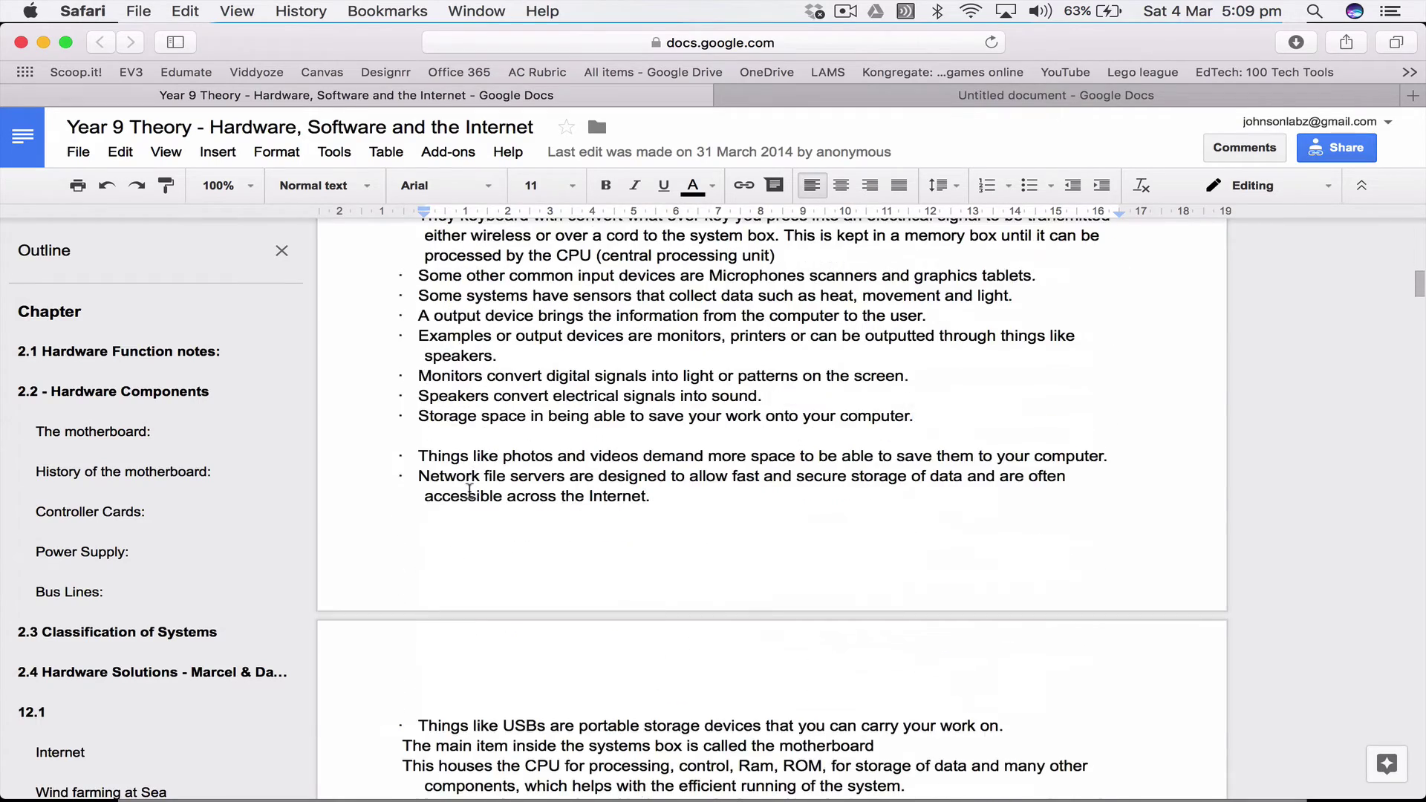
scroll(470, 493, "down", 2)
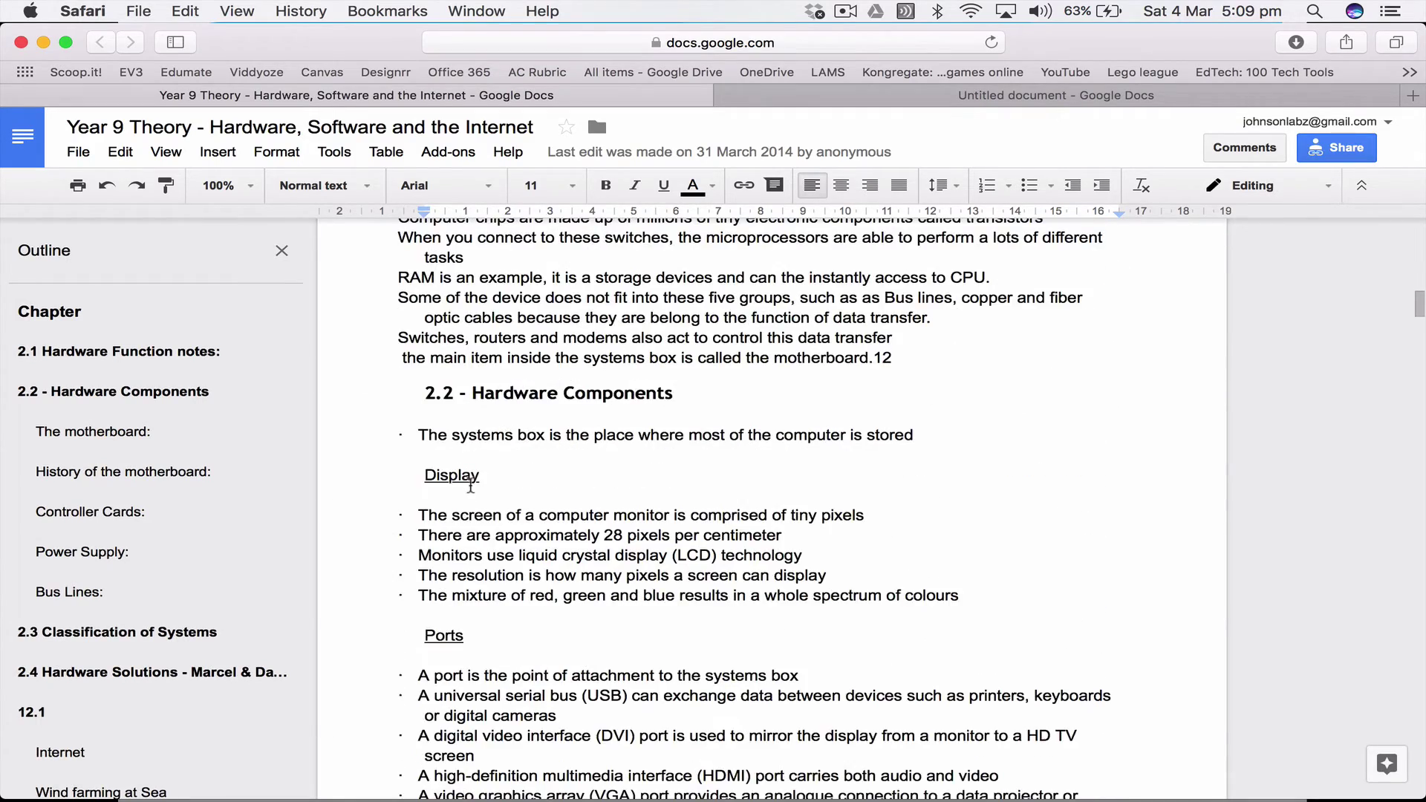
scroll(471, 489, "down", 2)
scroll(472, 486, "down", 3)
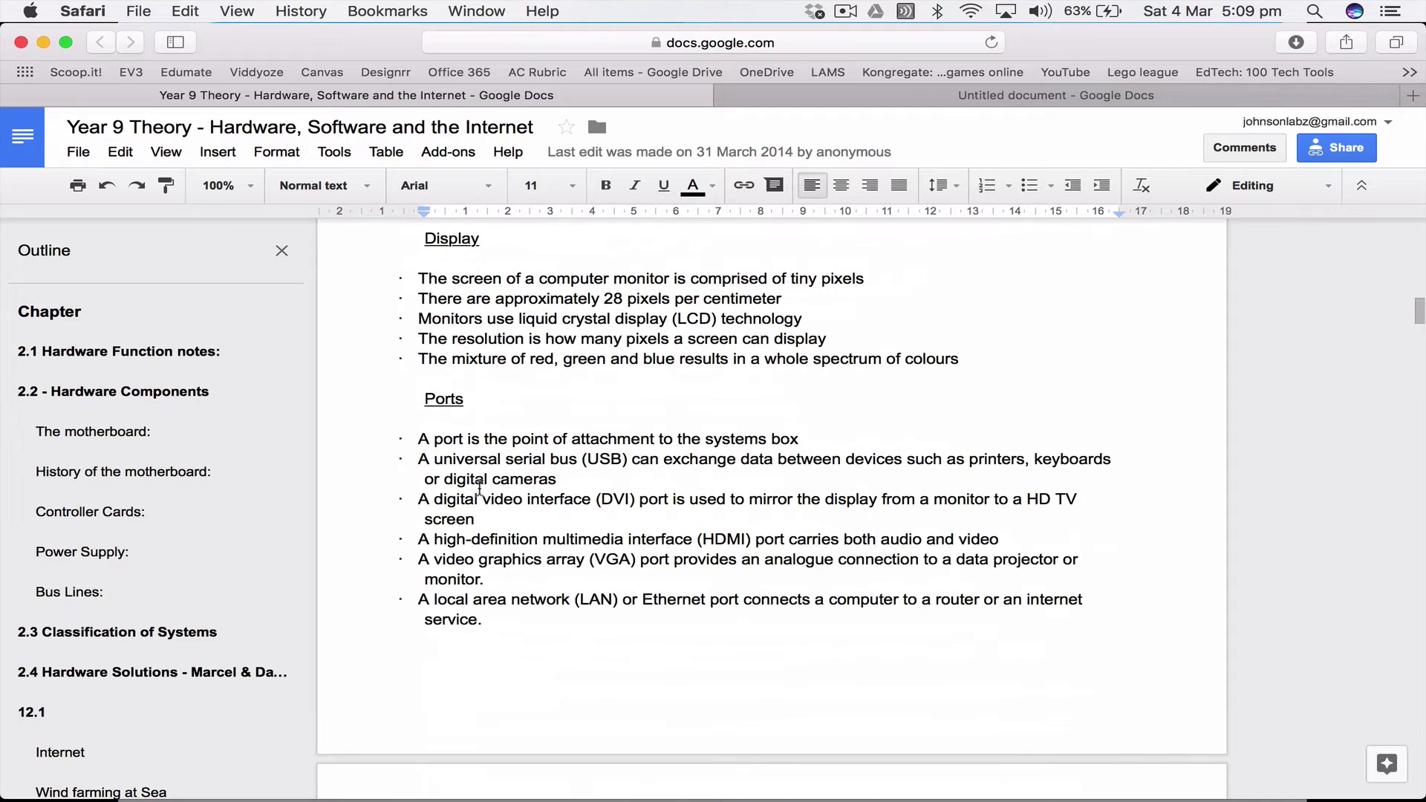
scroll(475, 487, "up", 10)
scroll(479, 488, "up", 15)
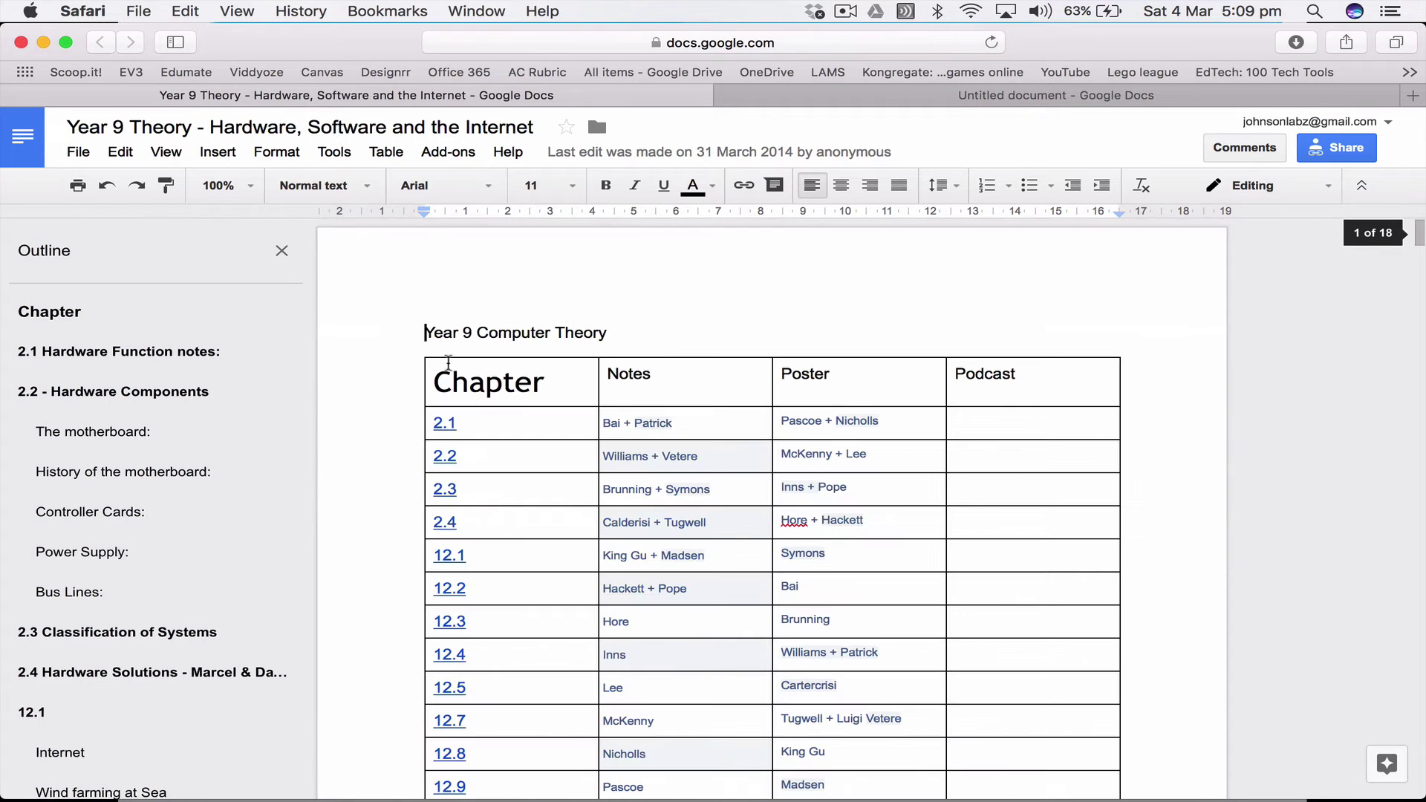
left_click(336, 152)
left_click(368, 293)
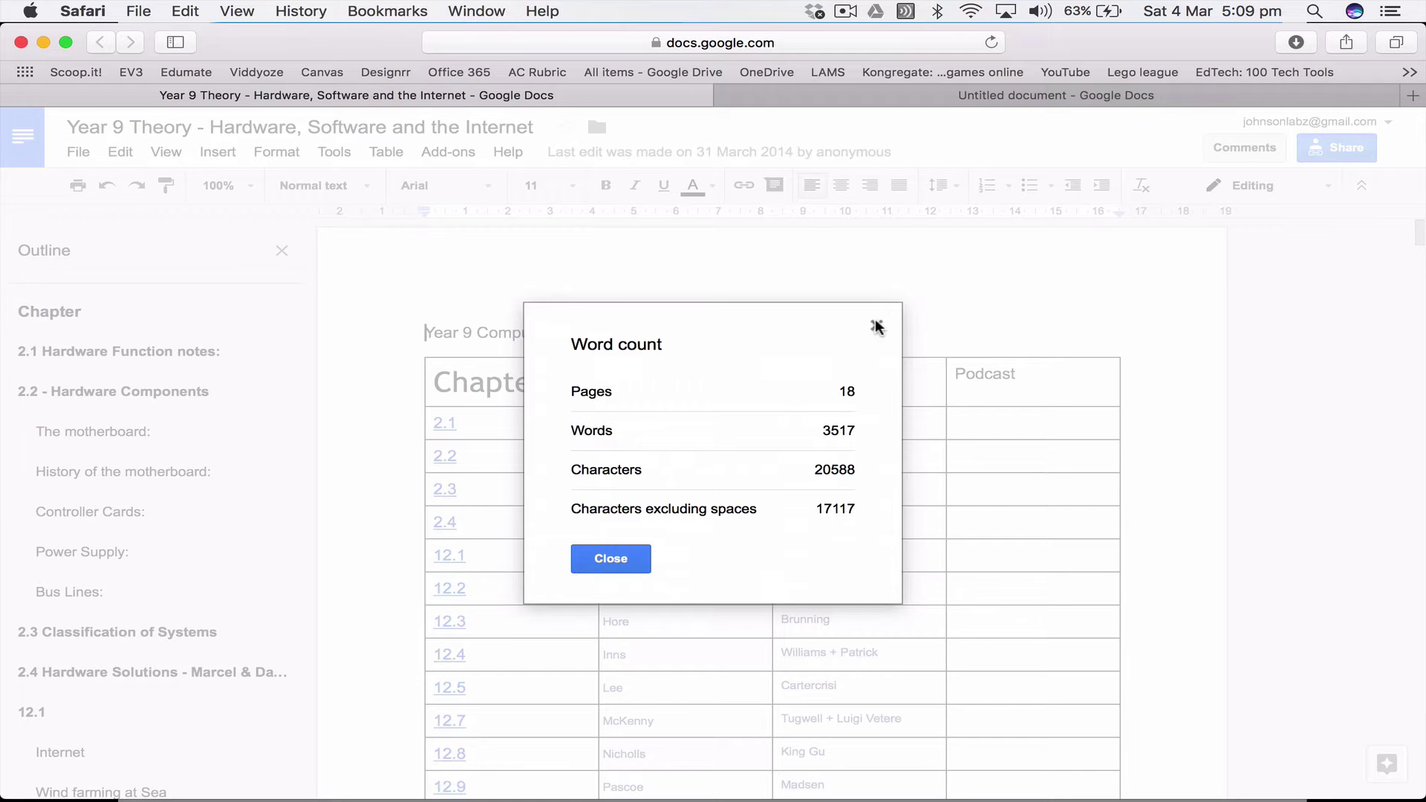
left_click(876, 327)
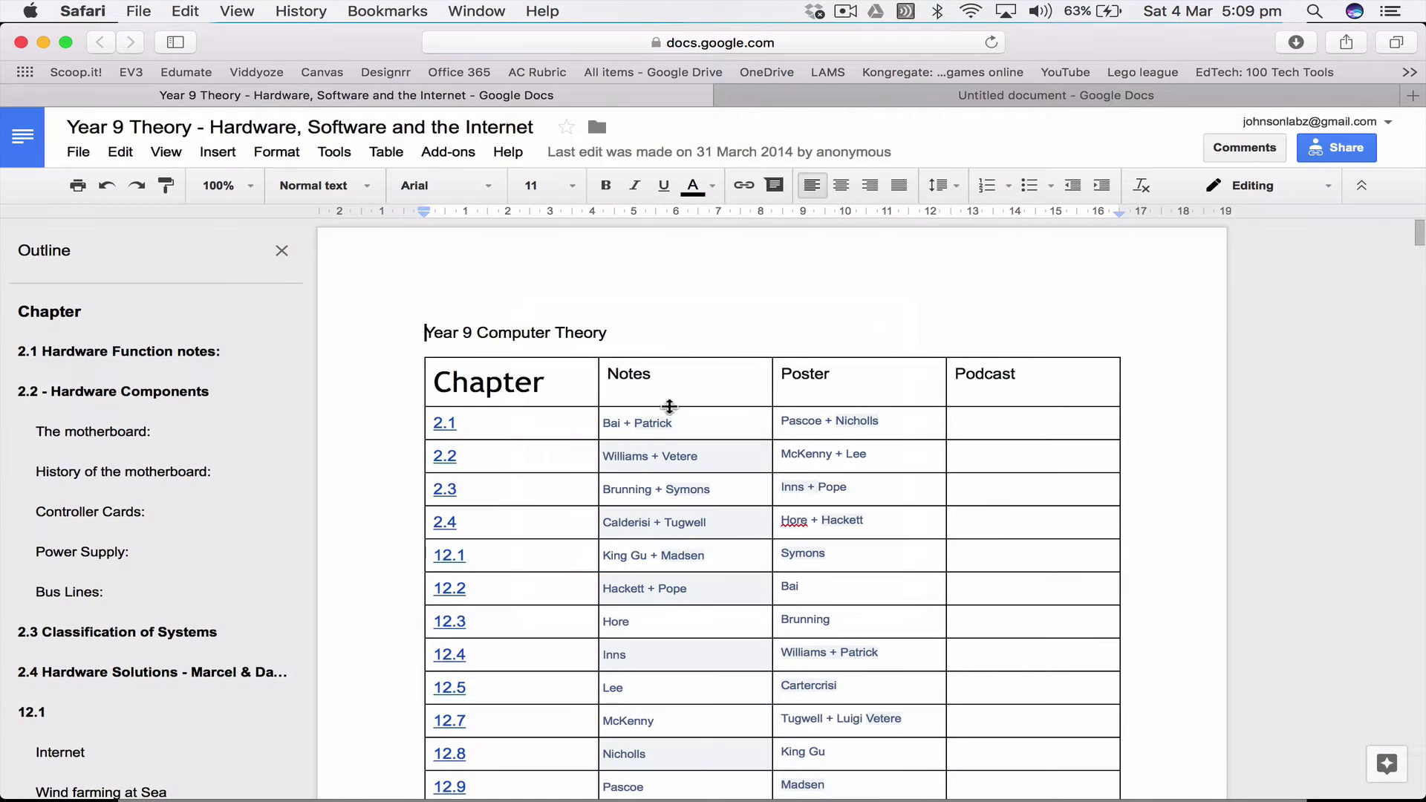
scroll(524, 478, "down", 3)
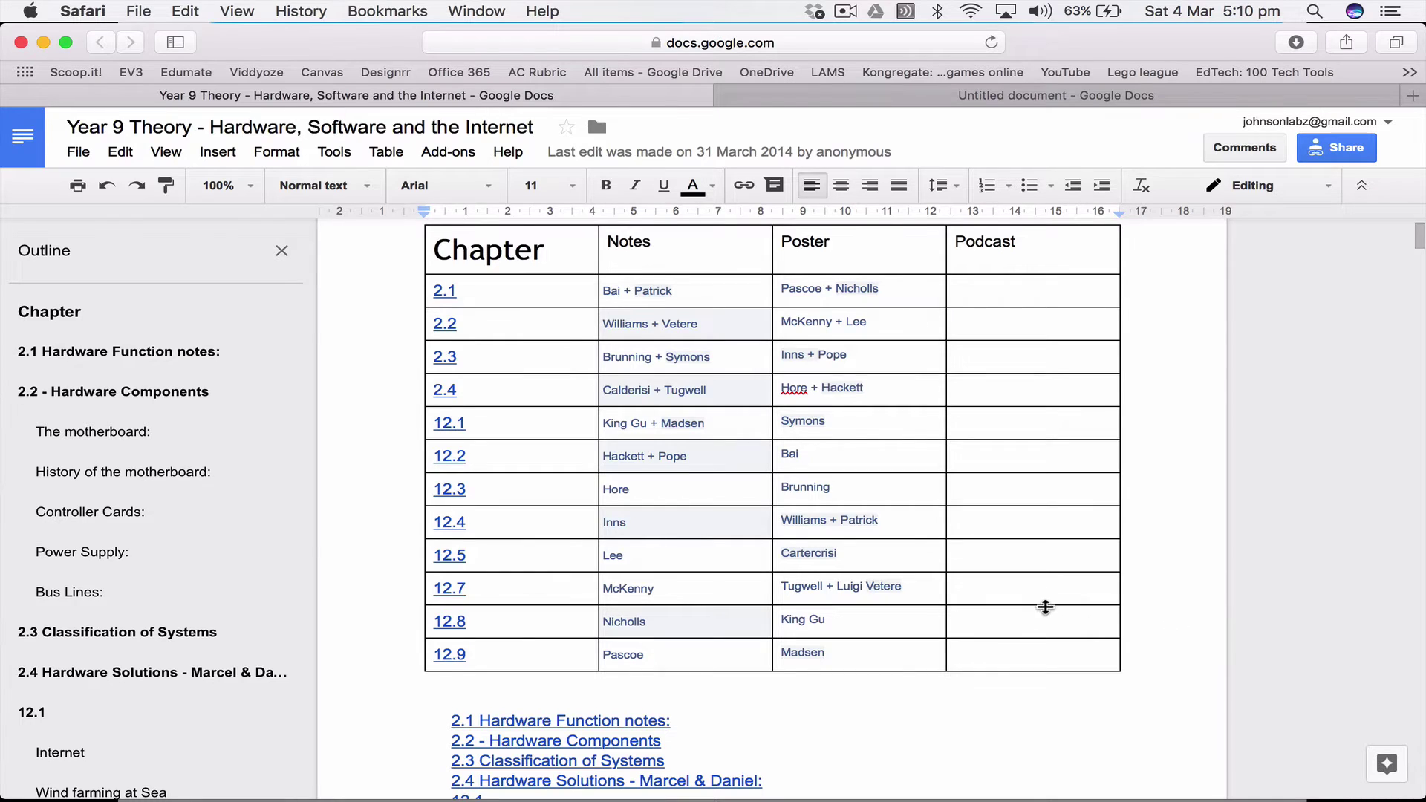
scroll(1040, 606, "down", 15)
scroll(1018, 624, "down", 10)
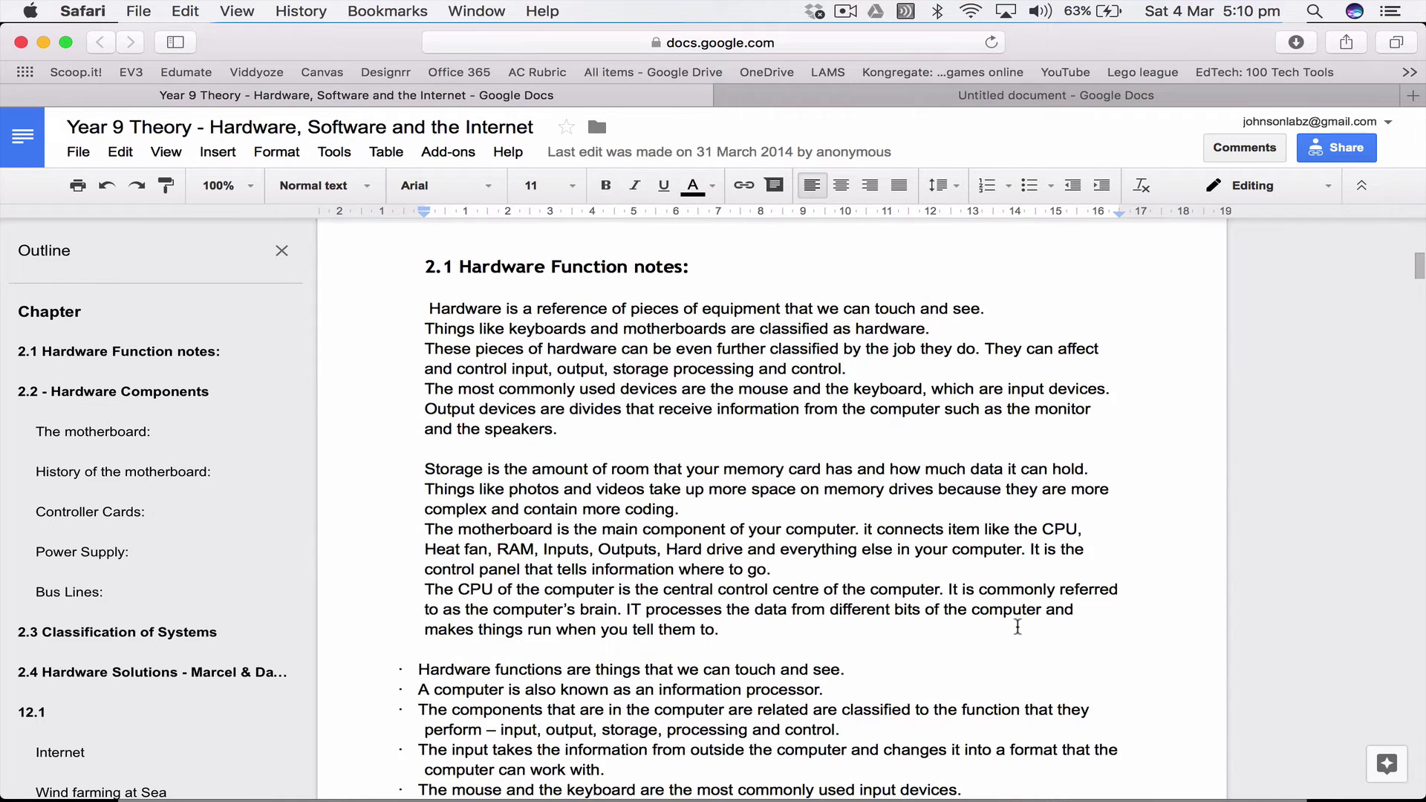
scroll(1018, 628, "down", 1)
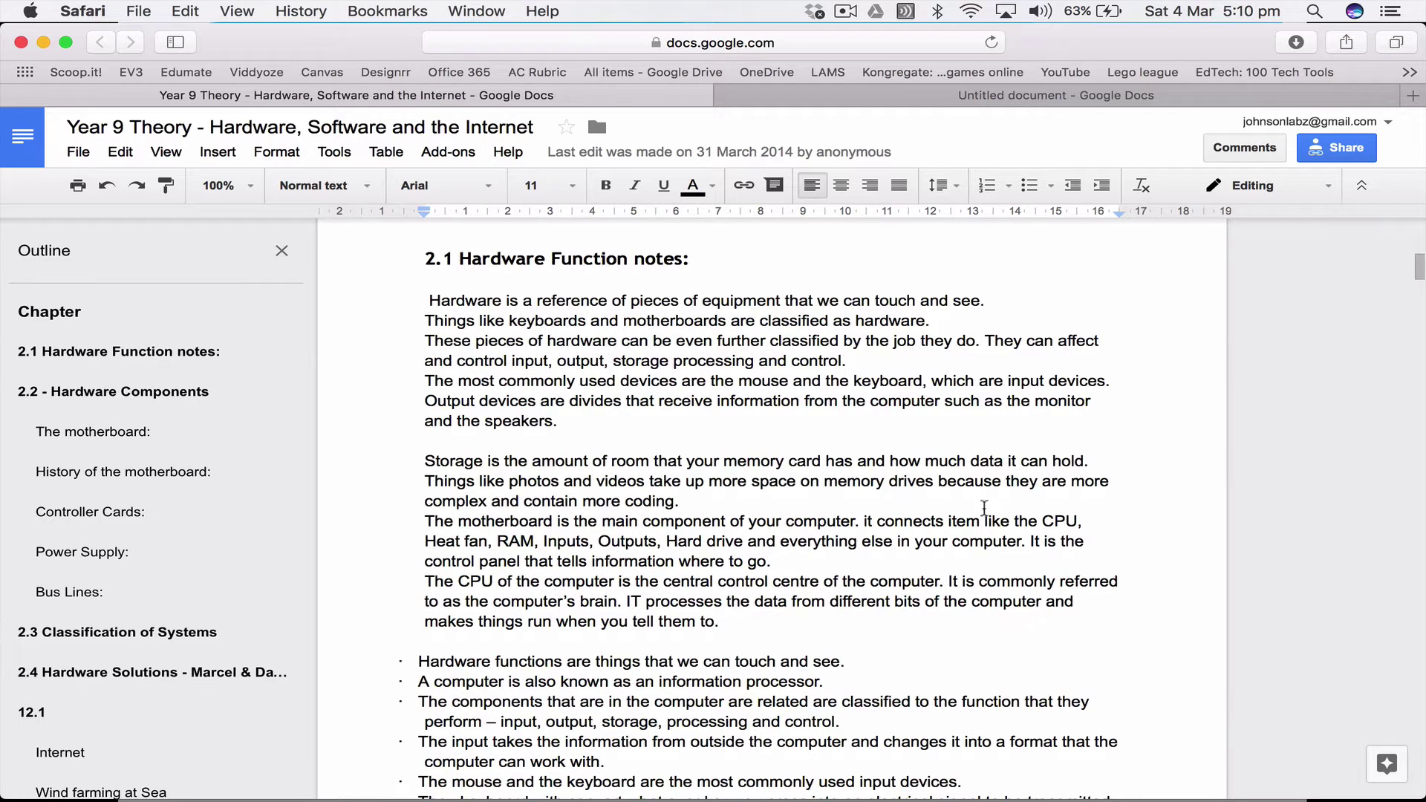
Step: In the blank untitled document, type the heading 'Student teachers notes on Problem based learning'
left_click(927, 104)
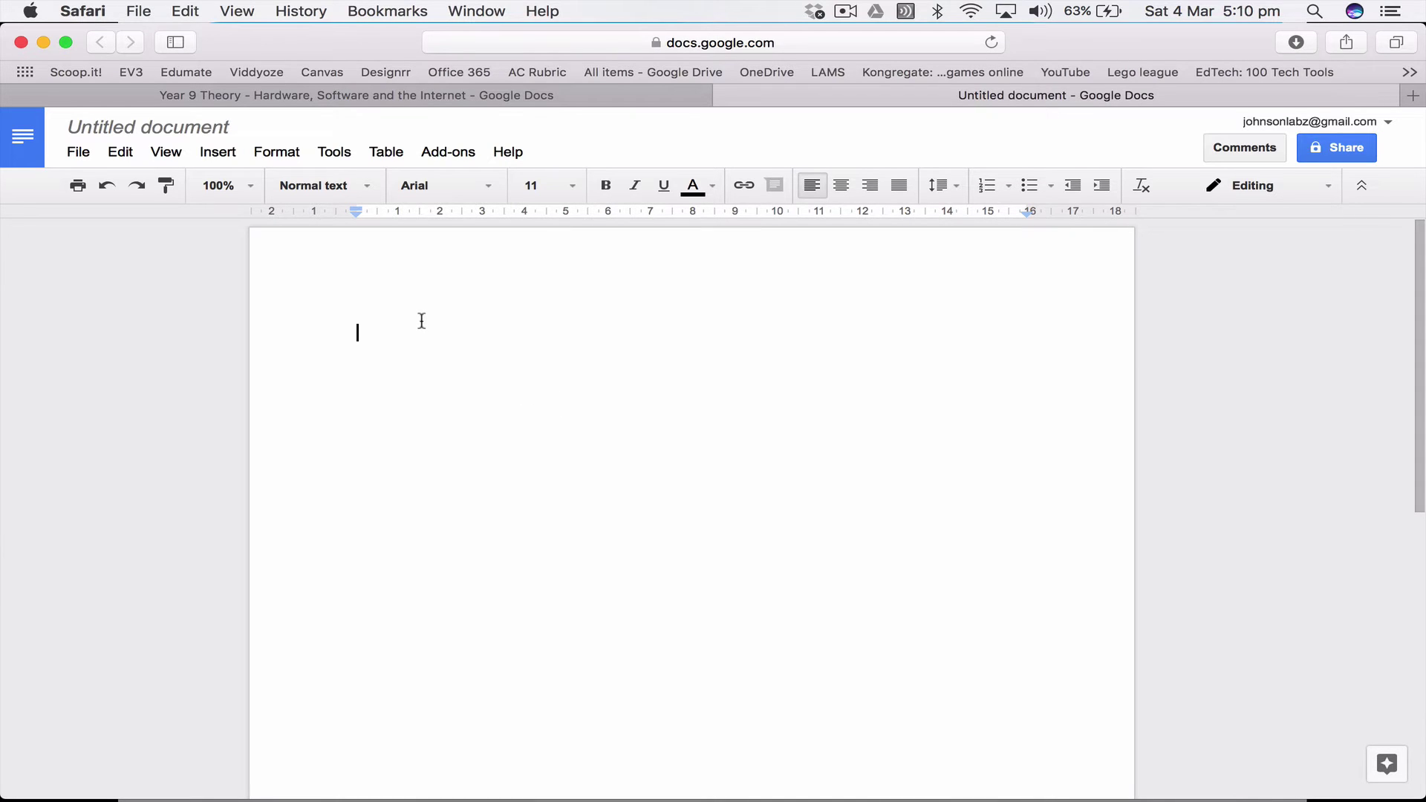
type("Student teach")
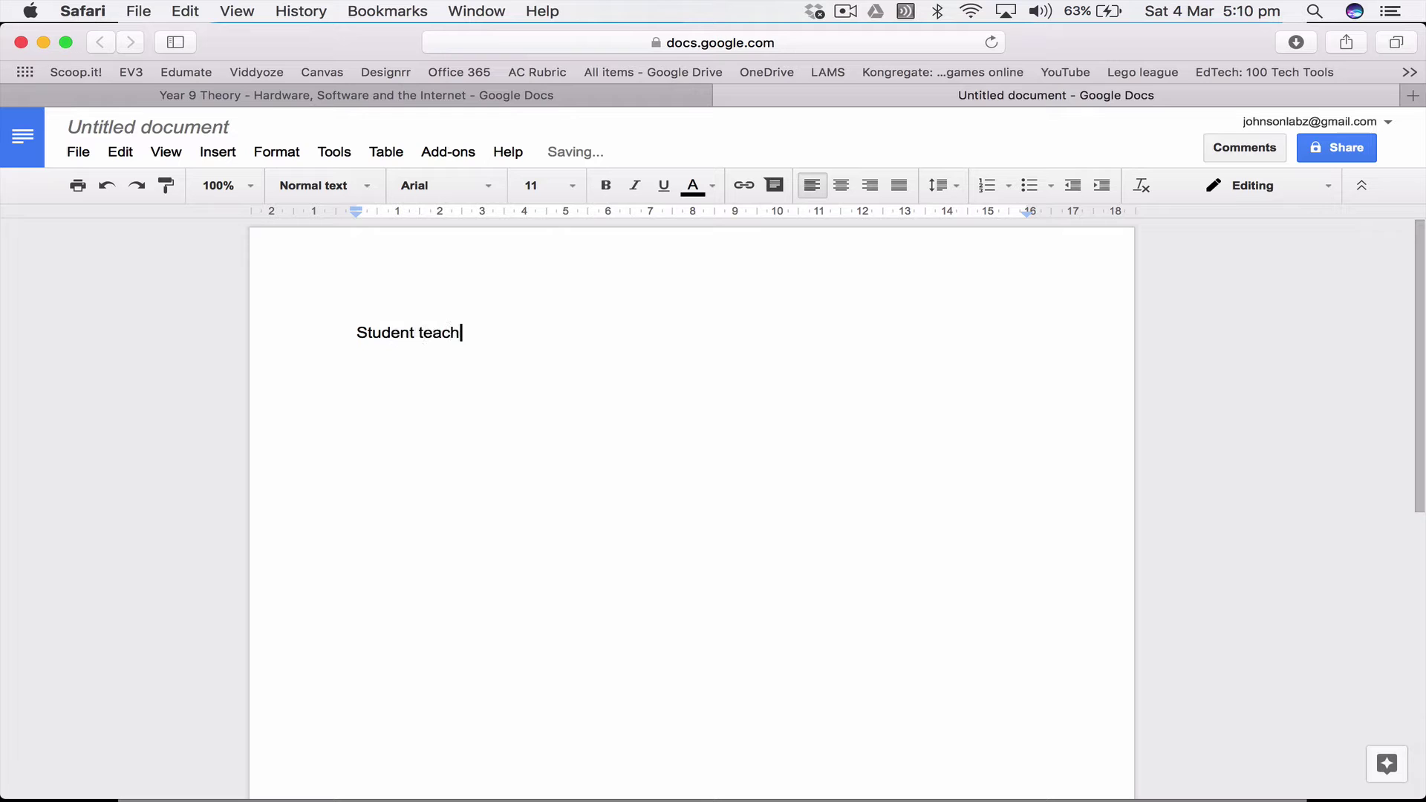
type("ers notes on Sha")
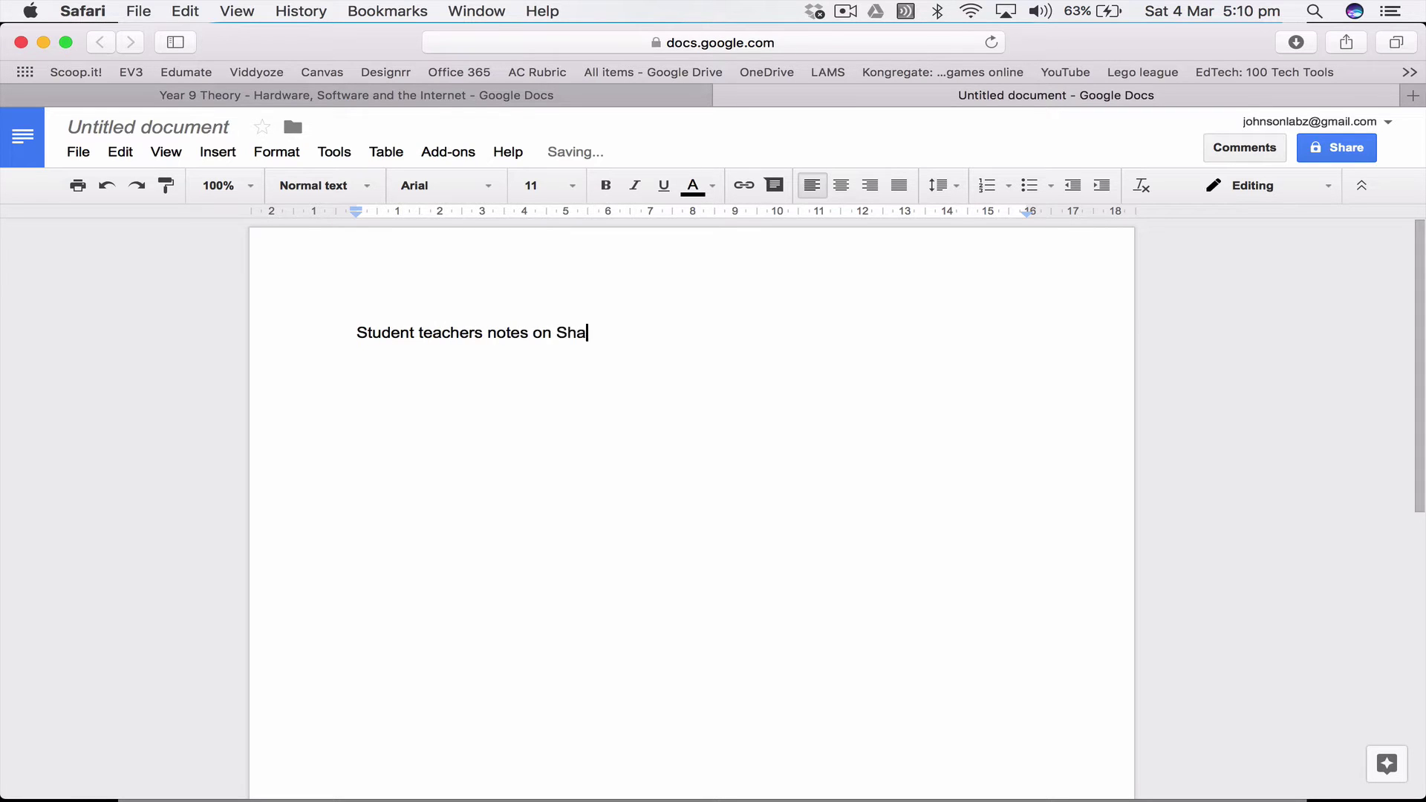
key("BackSpace")
key("BackSpace")
key("BackSpace")
type("Probe")
type("lm")
key("BackSpace")
key("BackSpace")
key("BackSpace")
key("BackSpace")
type("lem based learning")
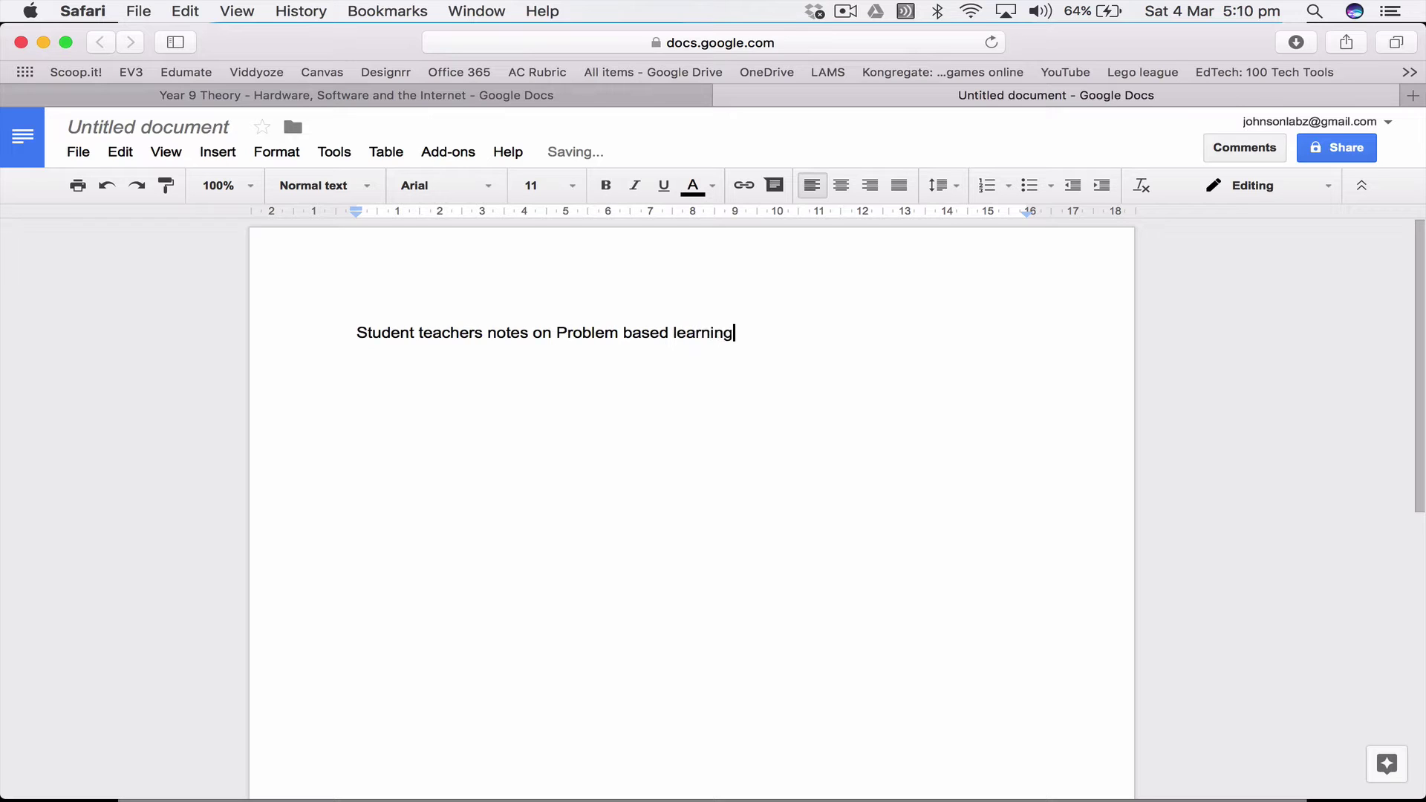
Step: Name the document 'Student teachers notes on Problem based learning' and start a new line below the heading
left_click(136, 128)
left_click(489, 389)
left_click(751, 332)
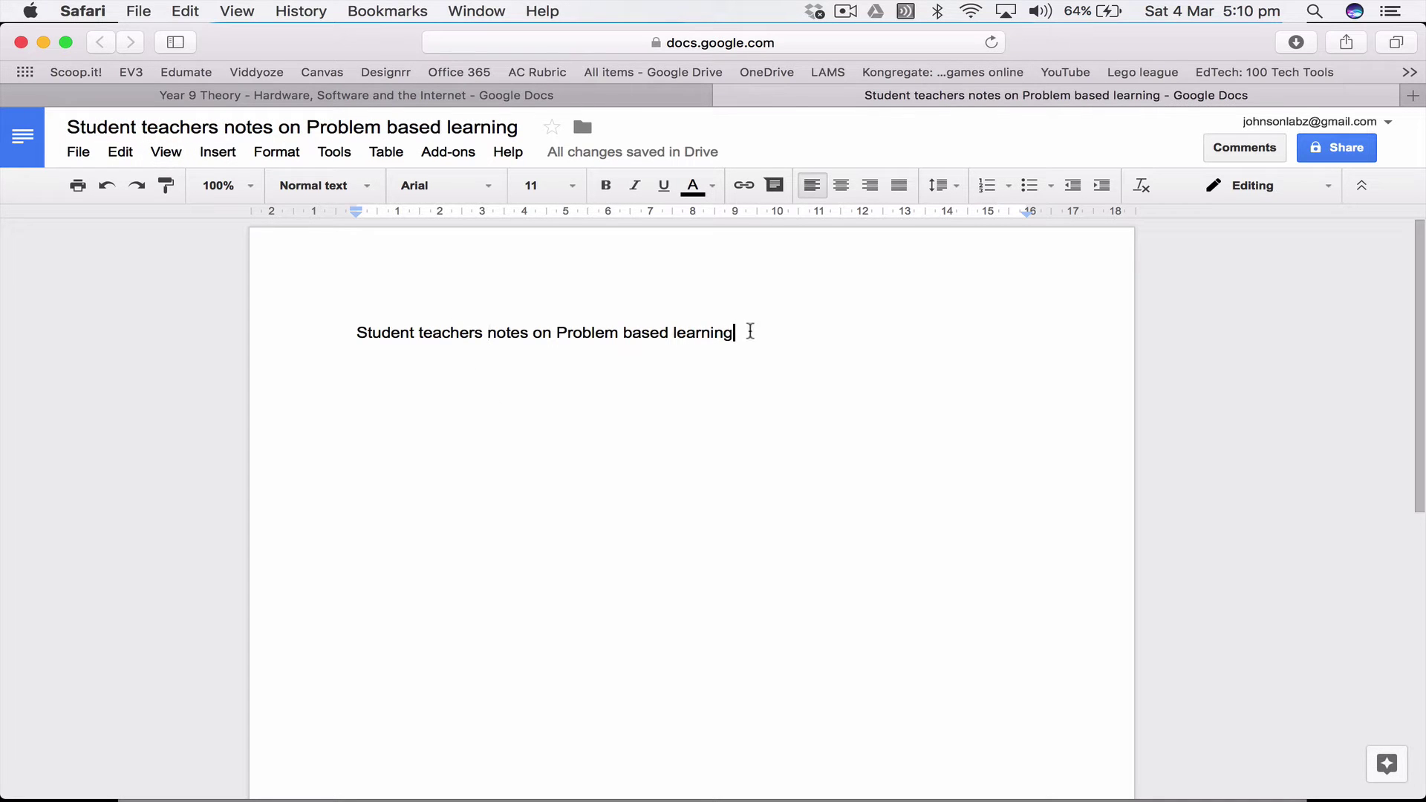
key("Return")
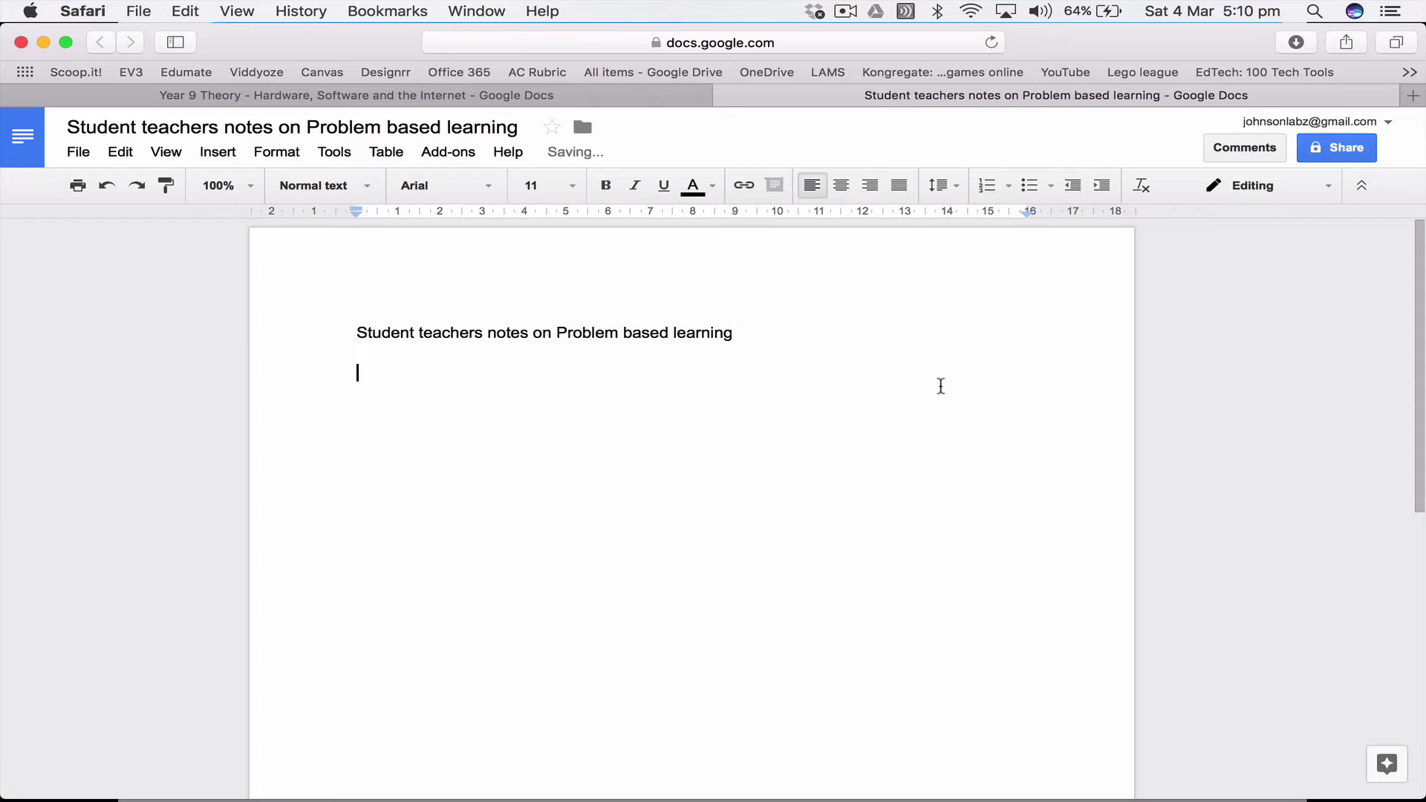
Step: Make the link 'Anyone with the link can edit' and paste it under the heading as a live link
left_click(1341, 152)
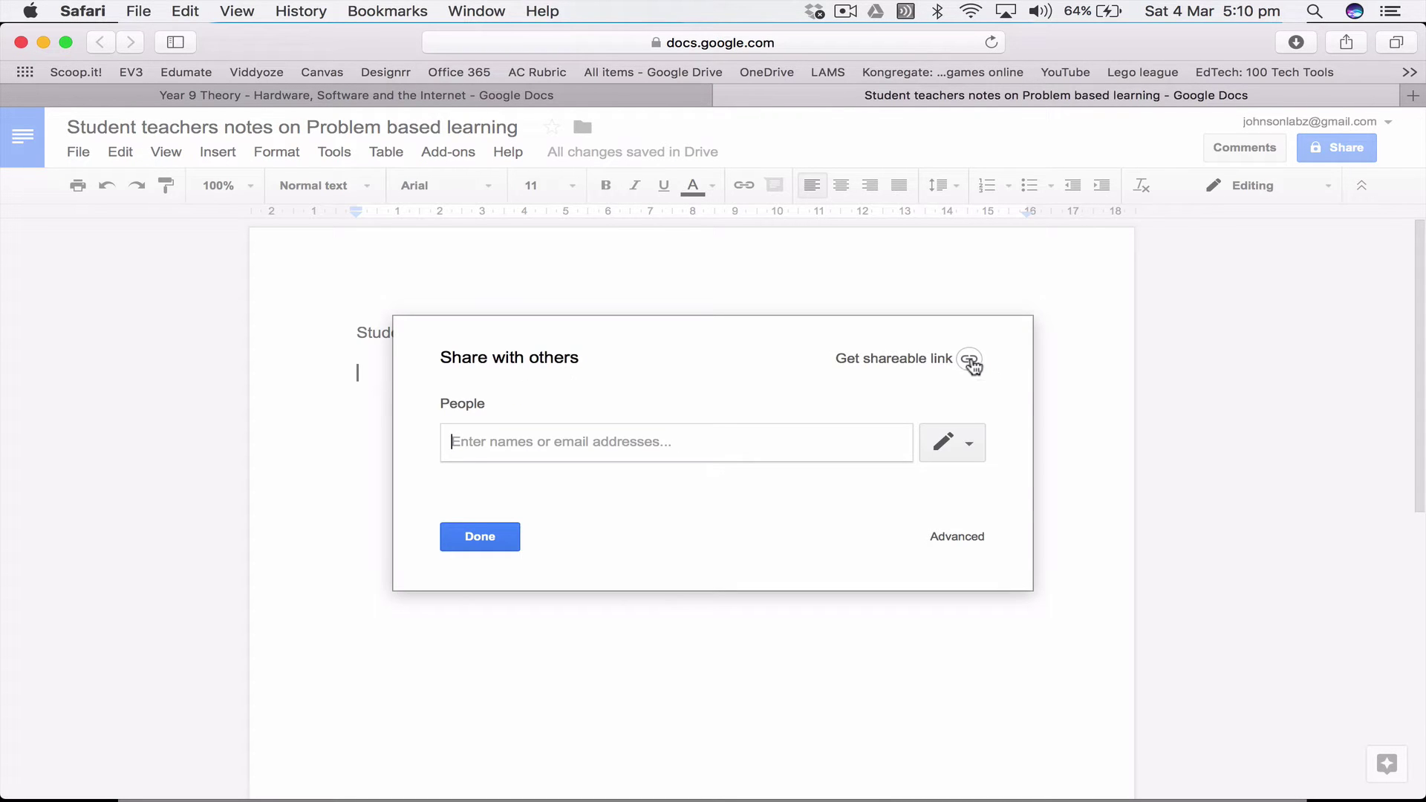
left_click(970, 359)
left_click(660, 446)
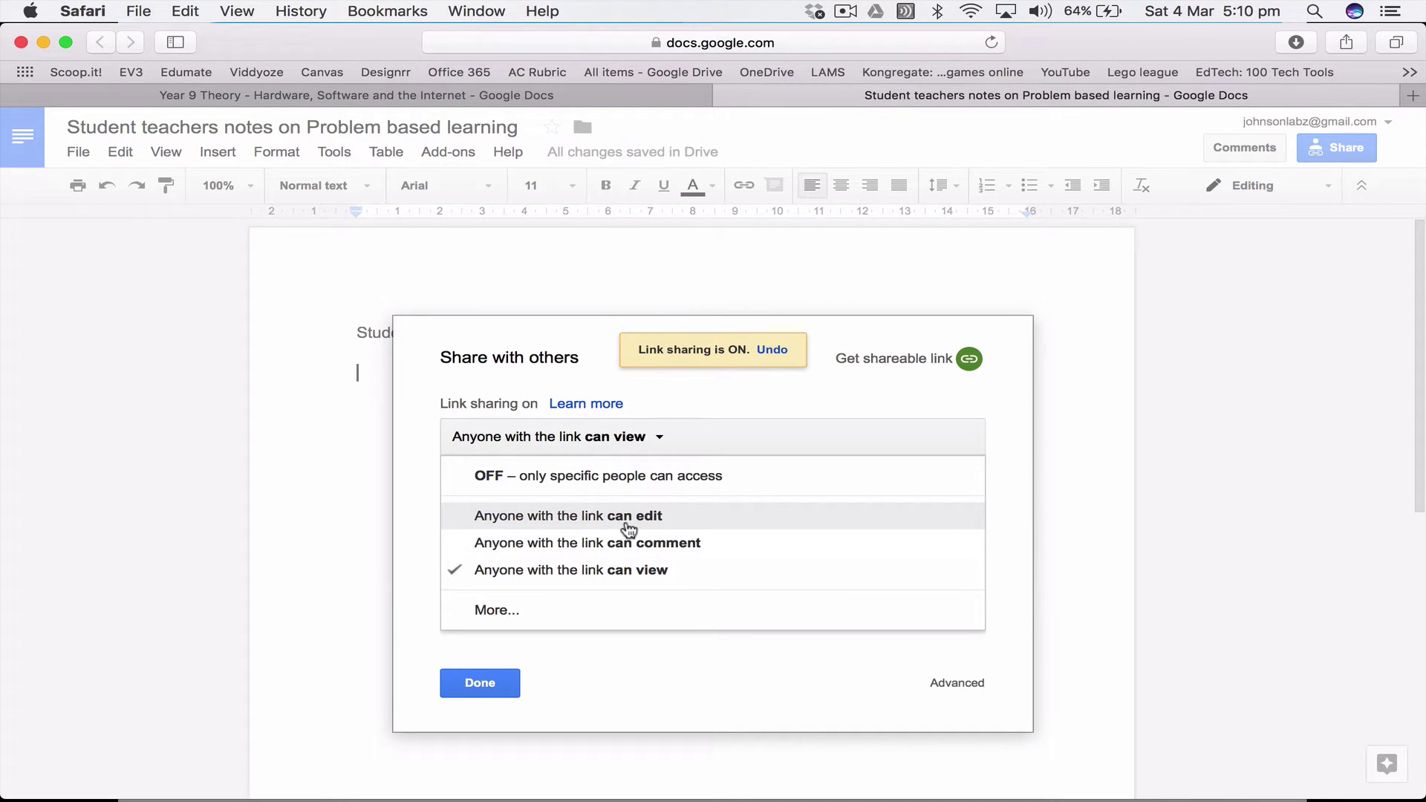
left_click(628, 524)
left_click(576, 472)
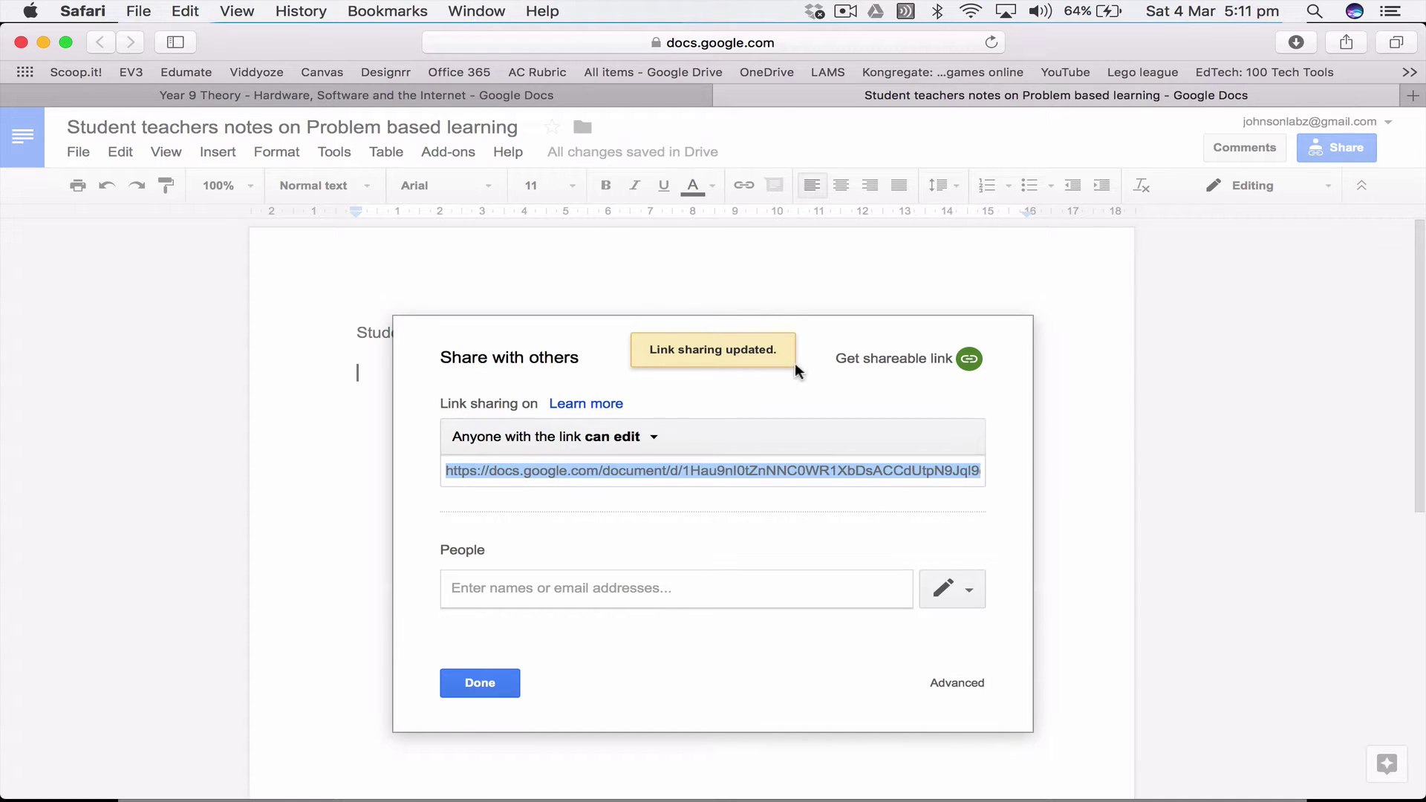
left_click(482, 682)
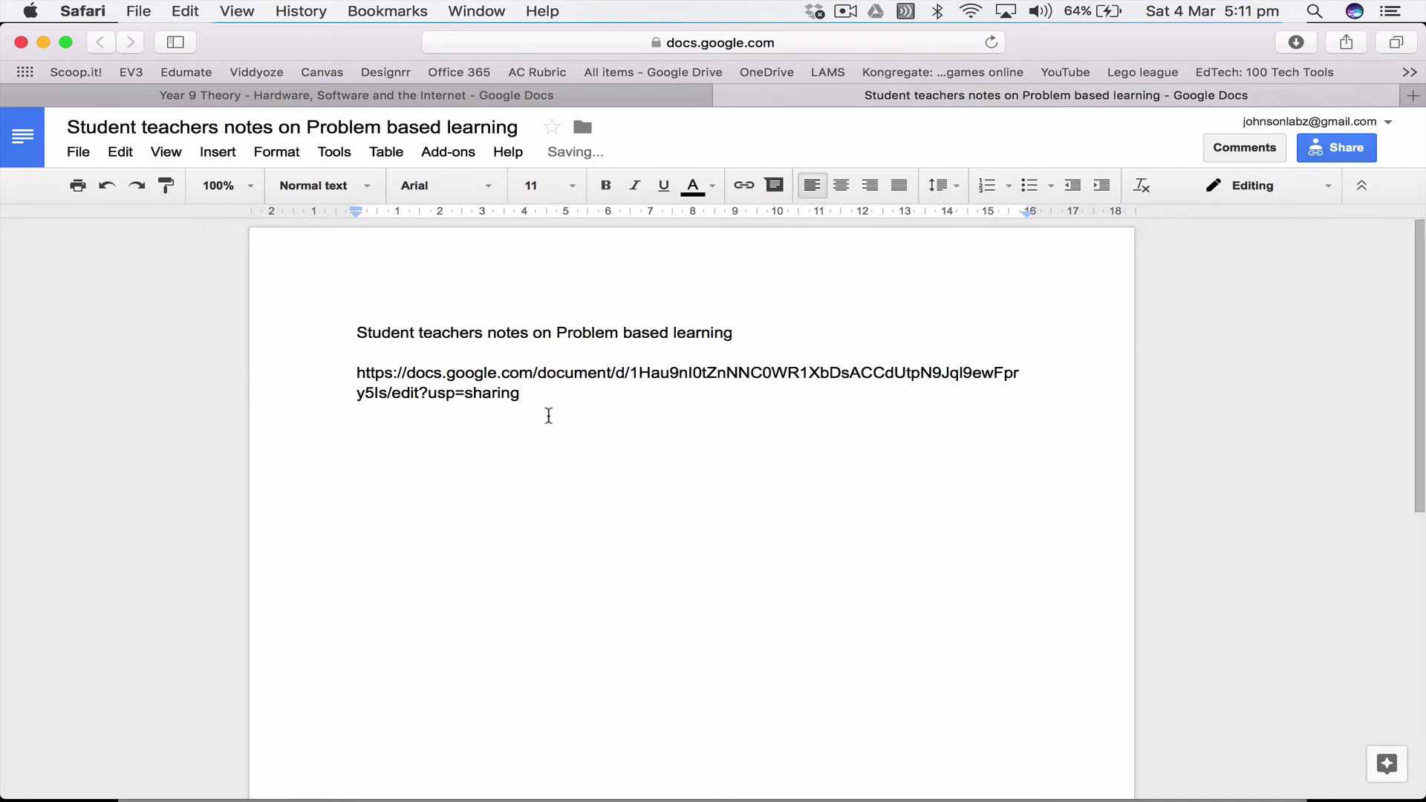
key("Return")
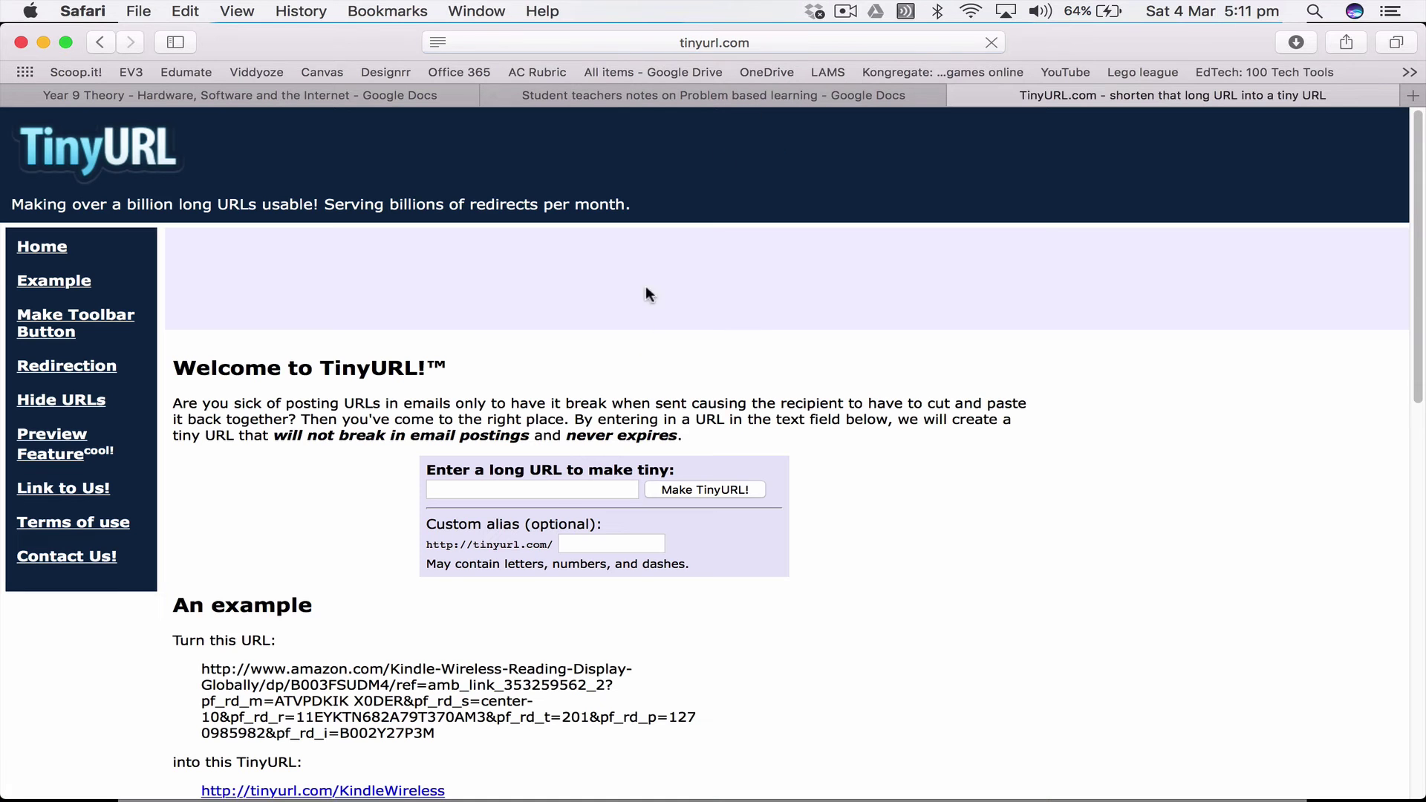
Step: Shorten the document's sharing link with TinyURL
left_click(555, 495)
key("super+v")
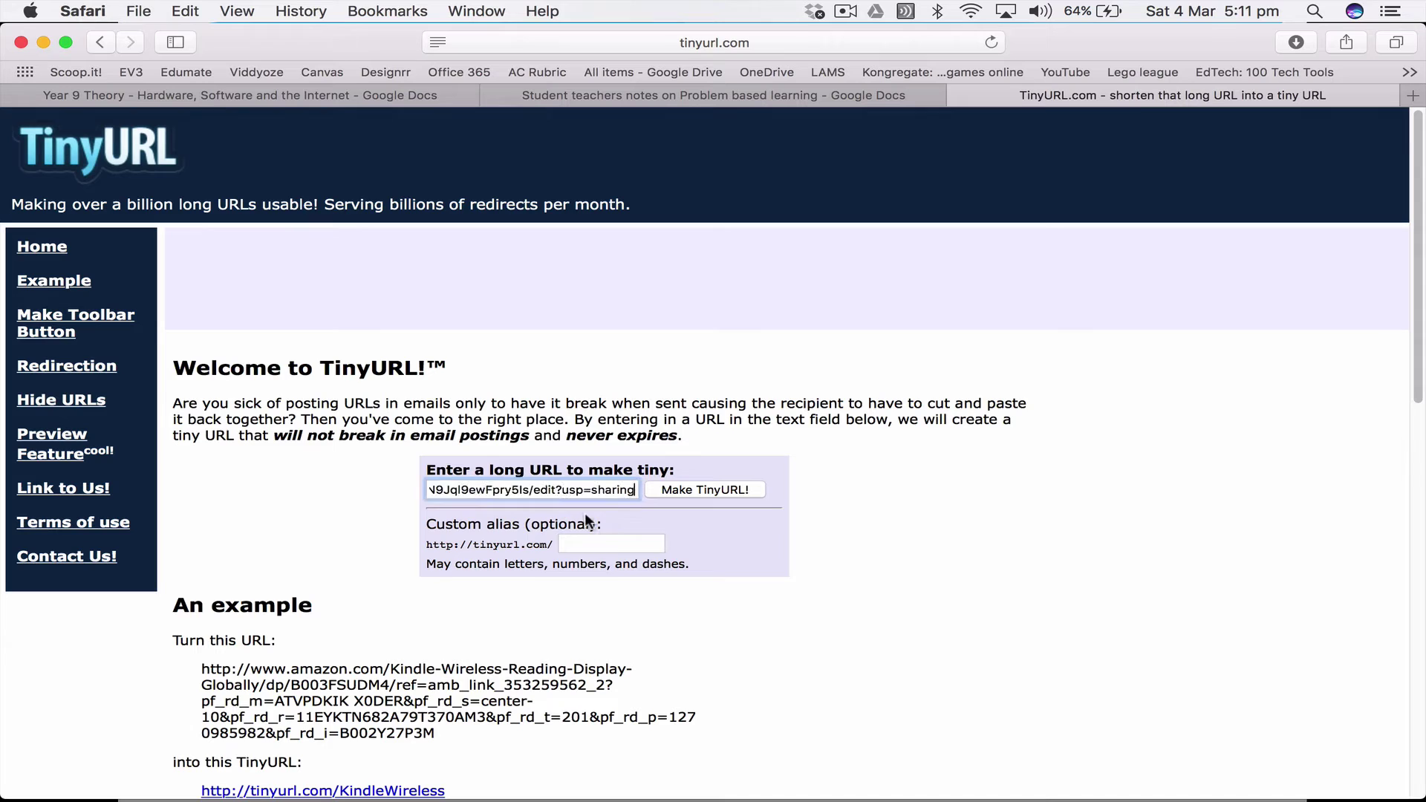
left_click(750, 490)
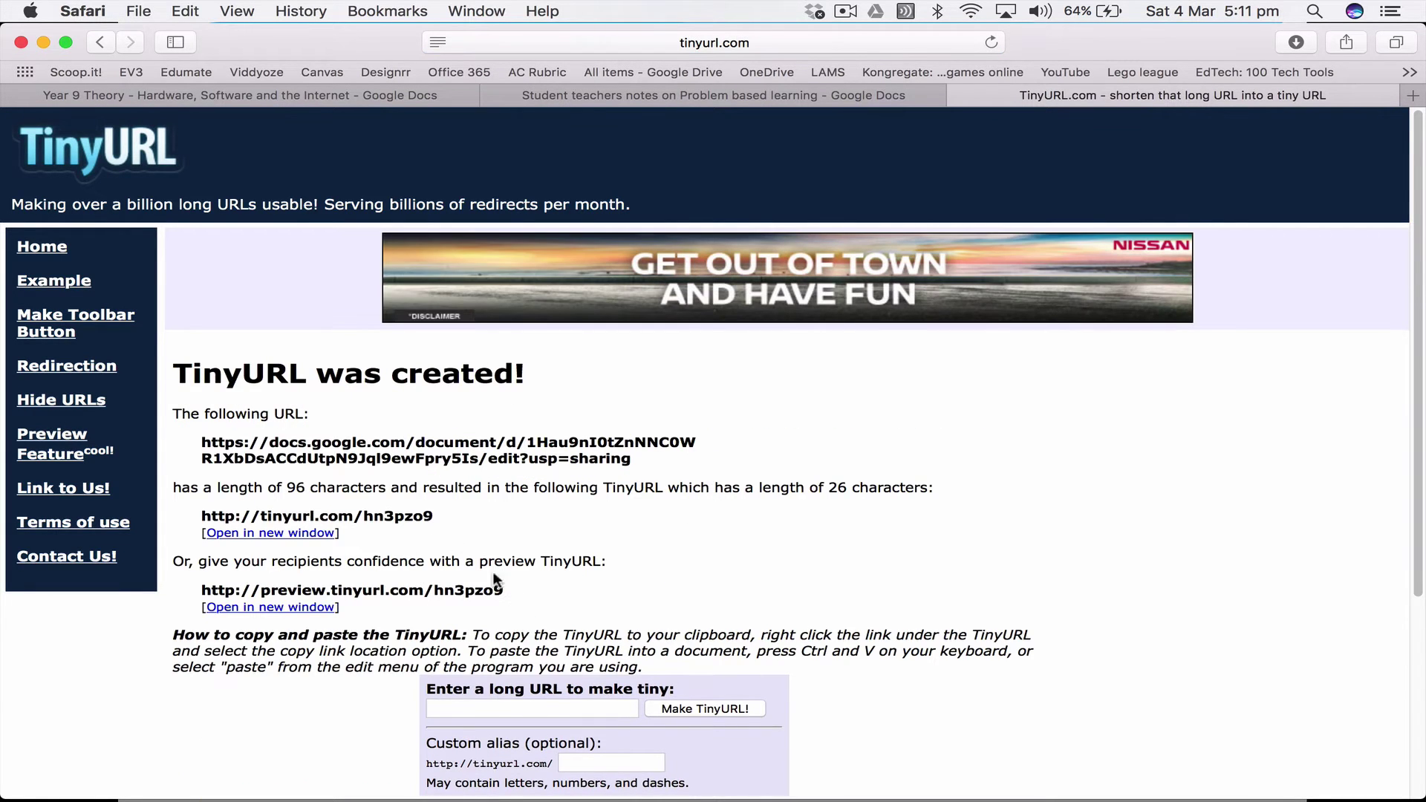
left_click_drag(438, 521, 199, 520)
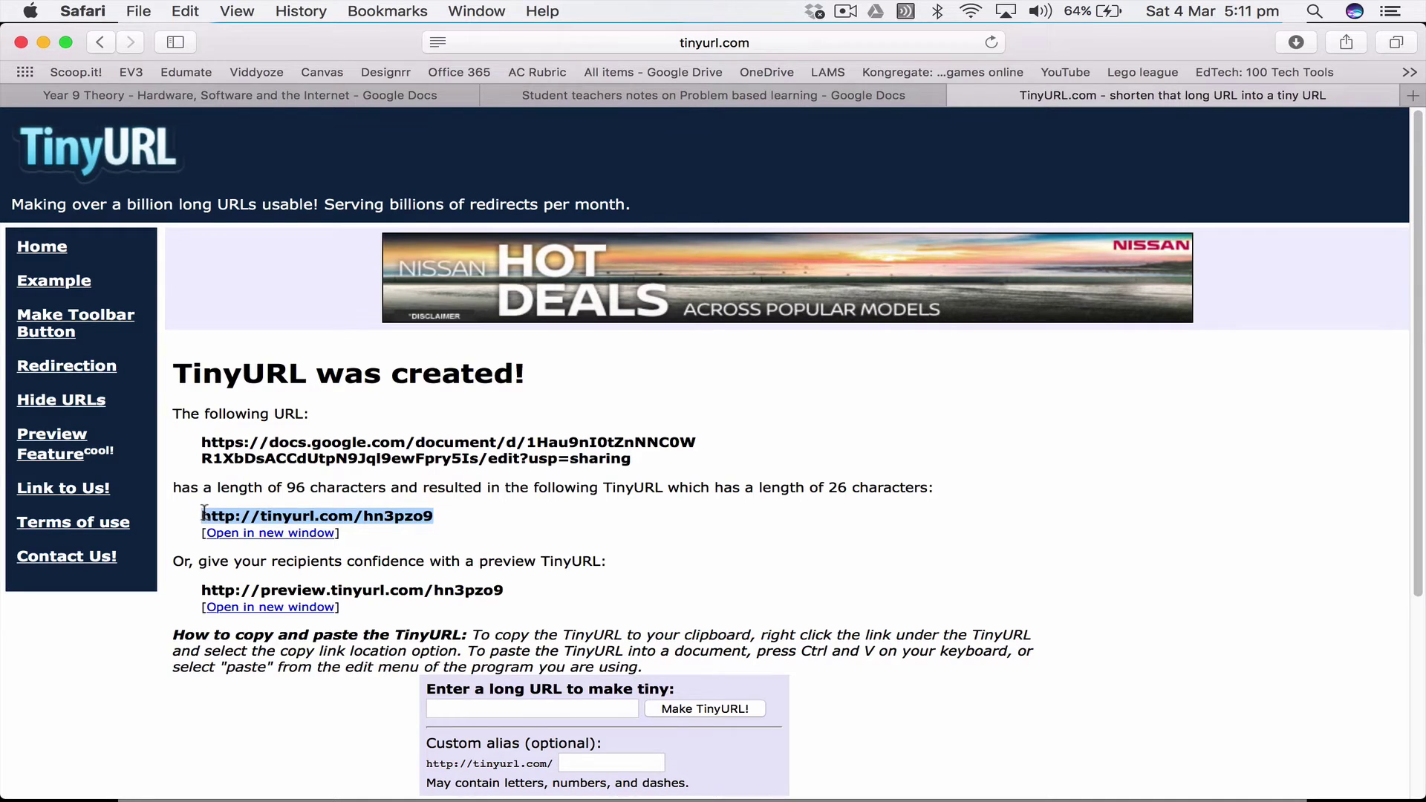
key("super+c")
left_click(959, 95)
key("super+v")
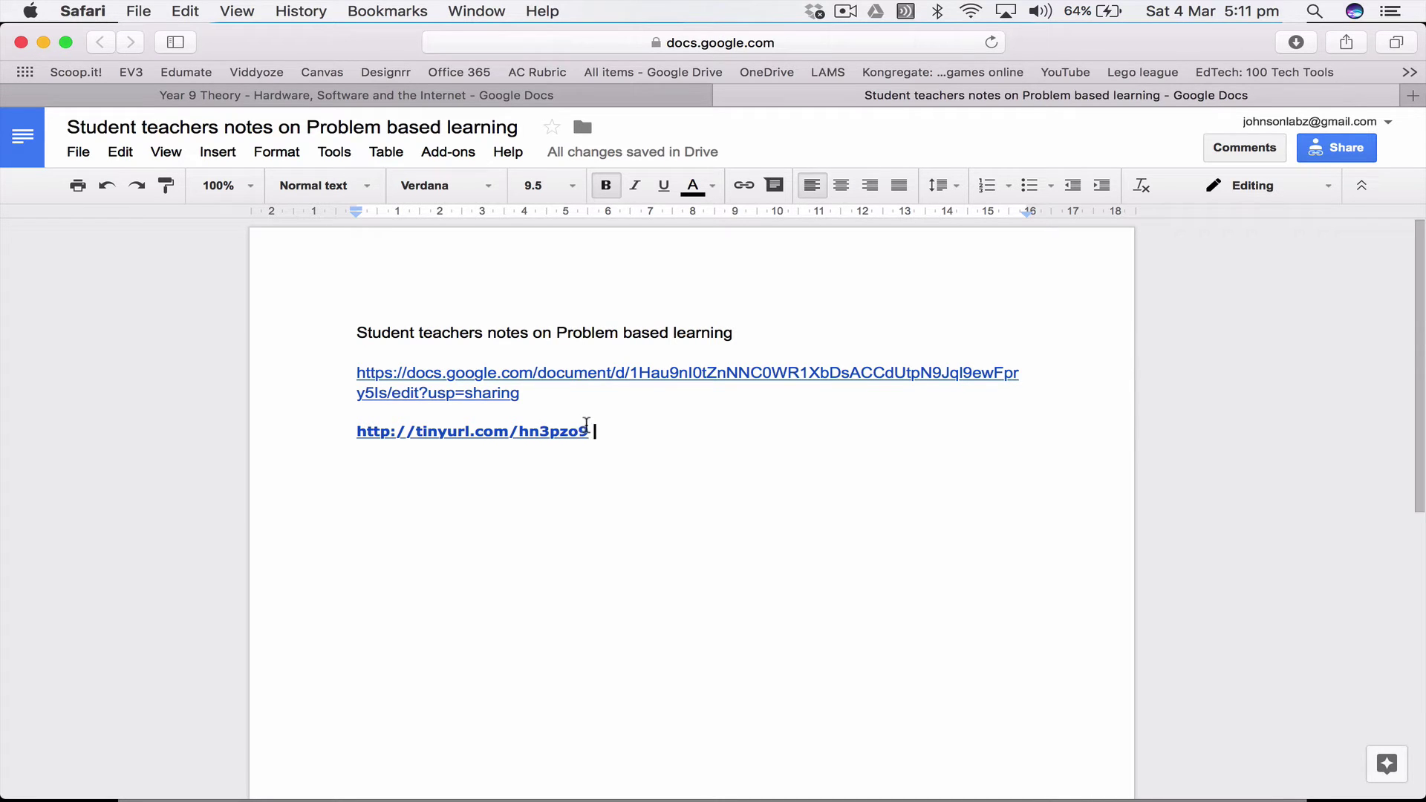
Step: Test the TinyURL short link in a new tab, then add a new line below it in the notes
left_click_drag(584, 429, 362, 422)
key("super+c")
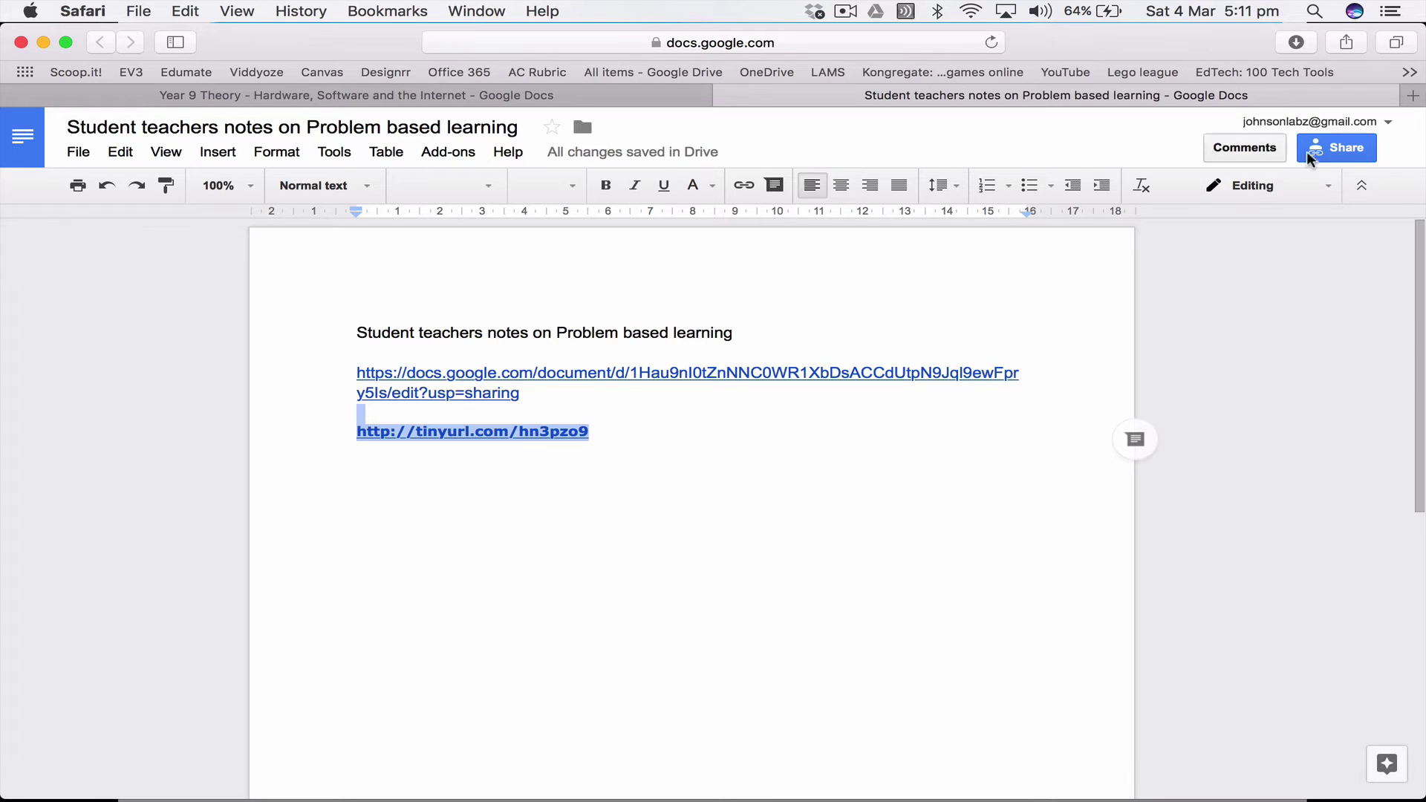
key("super+t")
key("super+v")
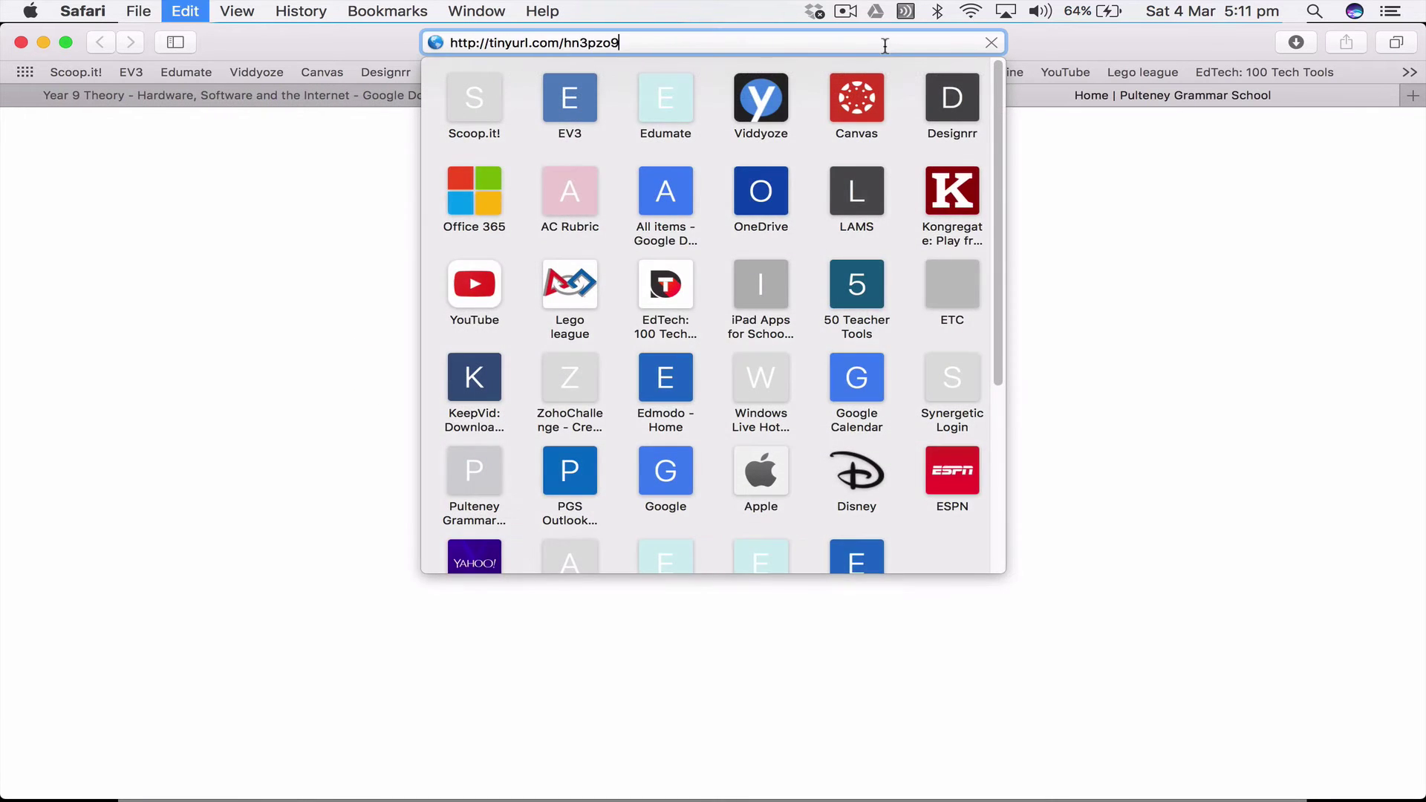
key("Return")
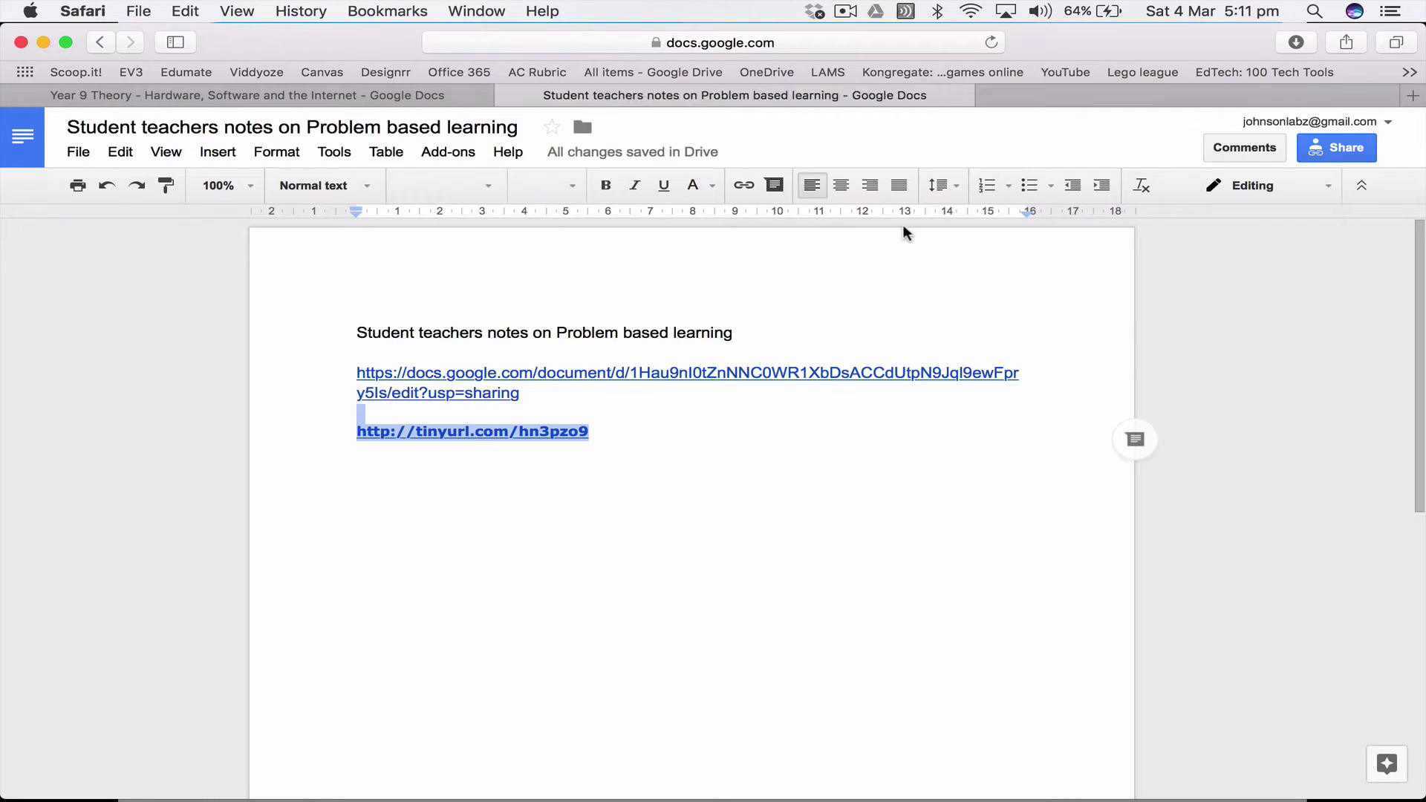
left_click(572, 476)
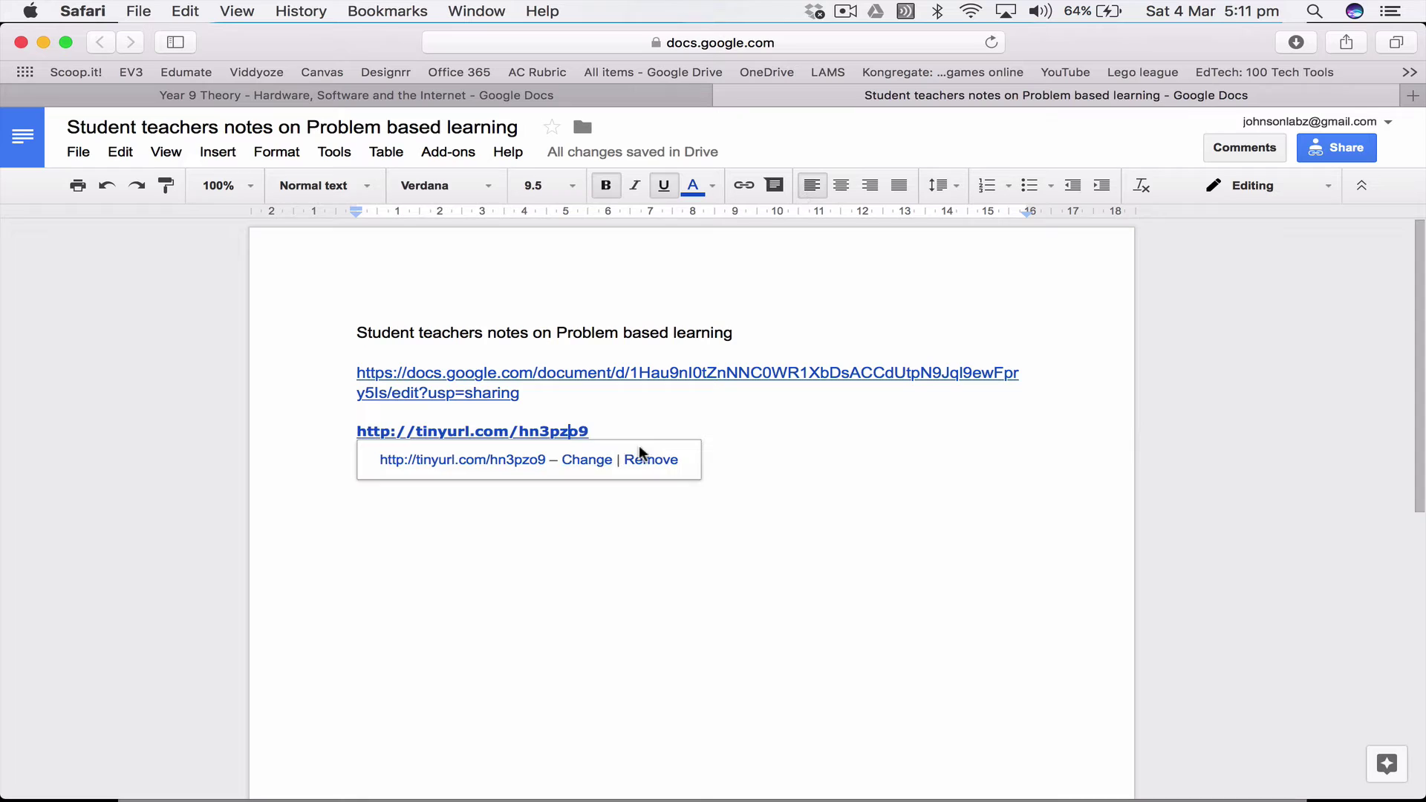
key("Return")
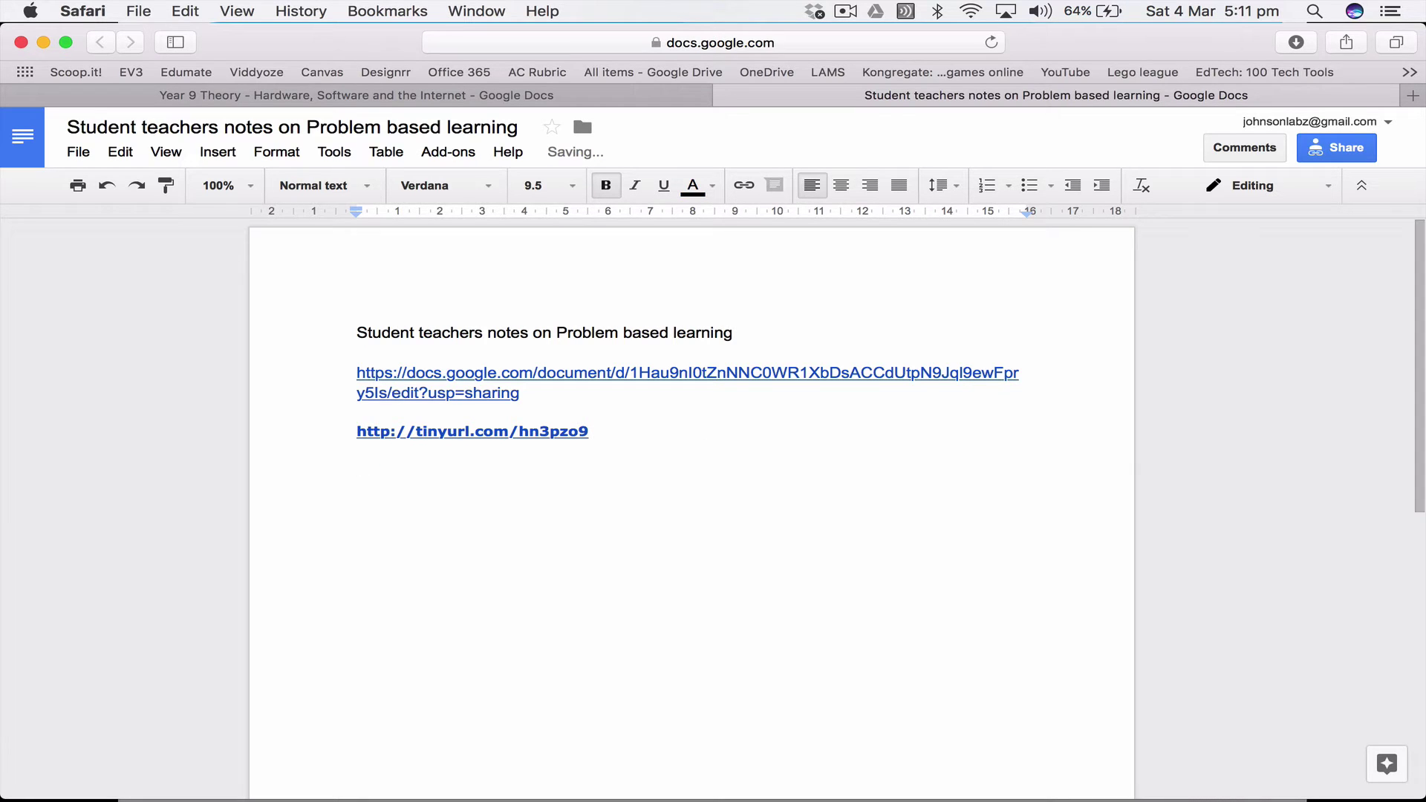
Step: Type the bold line 'Please write your ideas for problem based learning' and select the empty line below
type("Please write y")
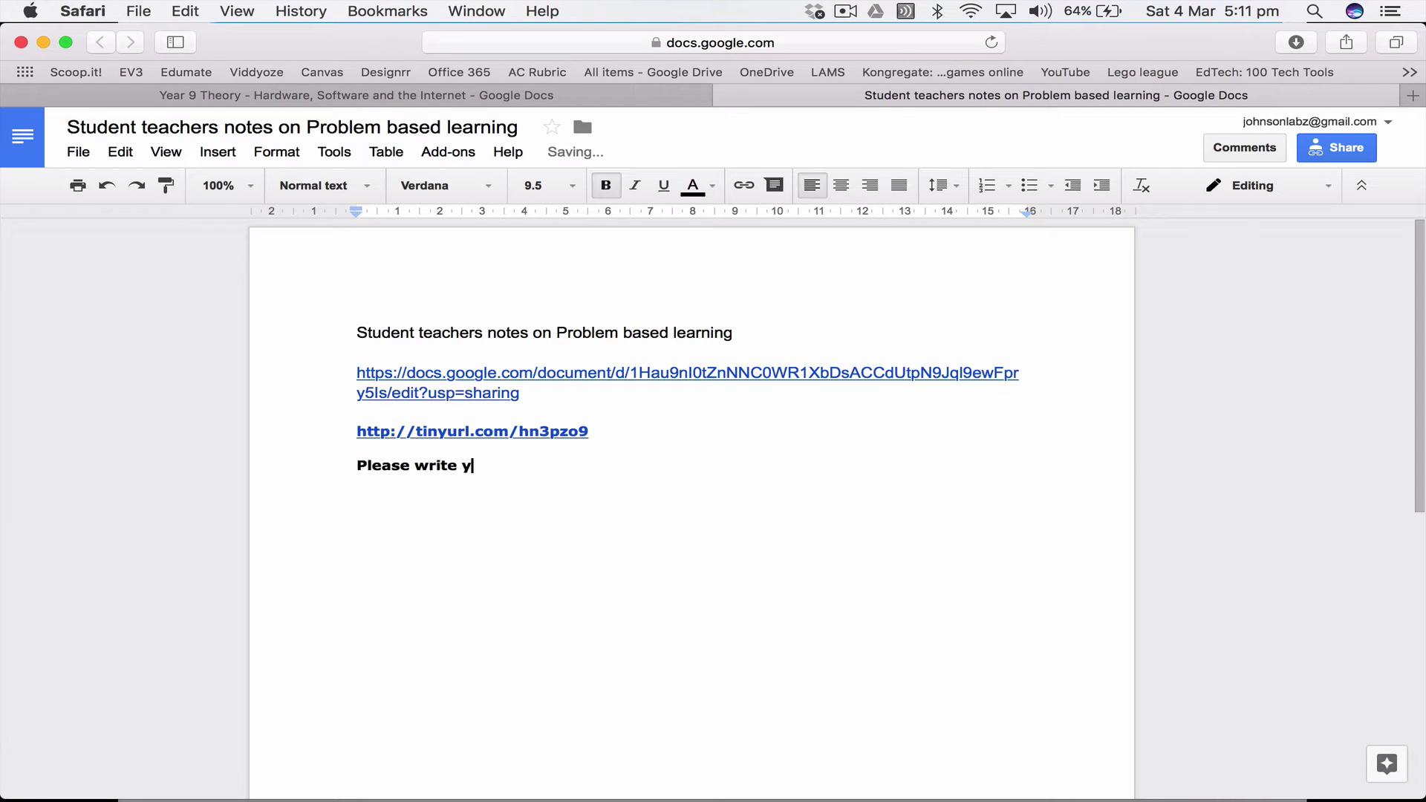
type("our ideas for problem base")
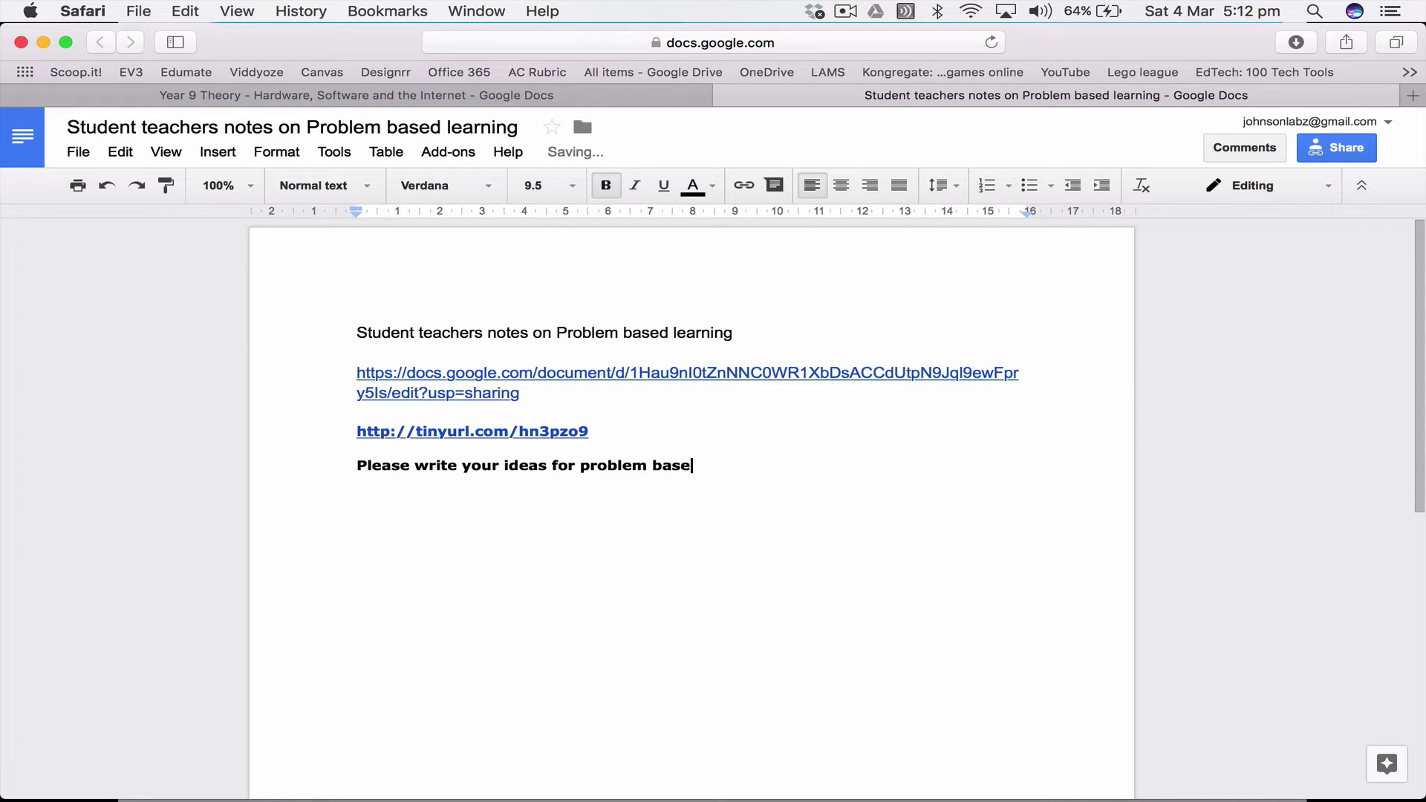
type("d learning")
key("Return")
key("shift+Right")
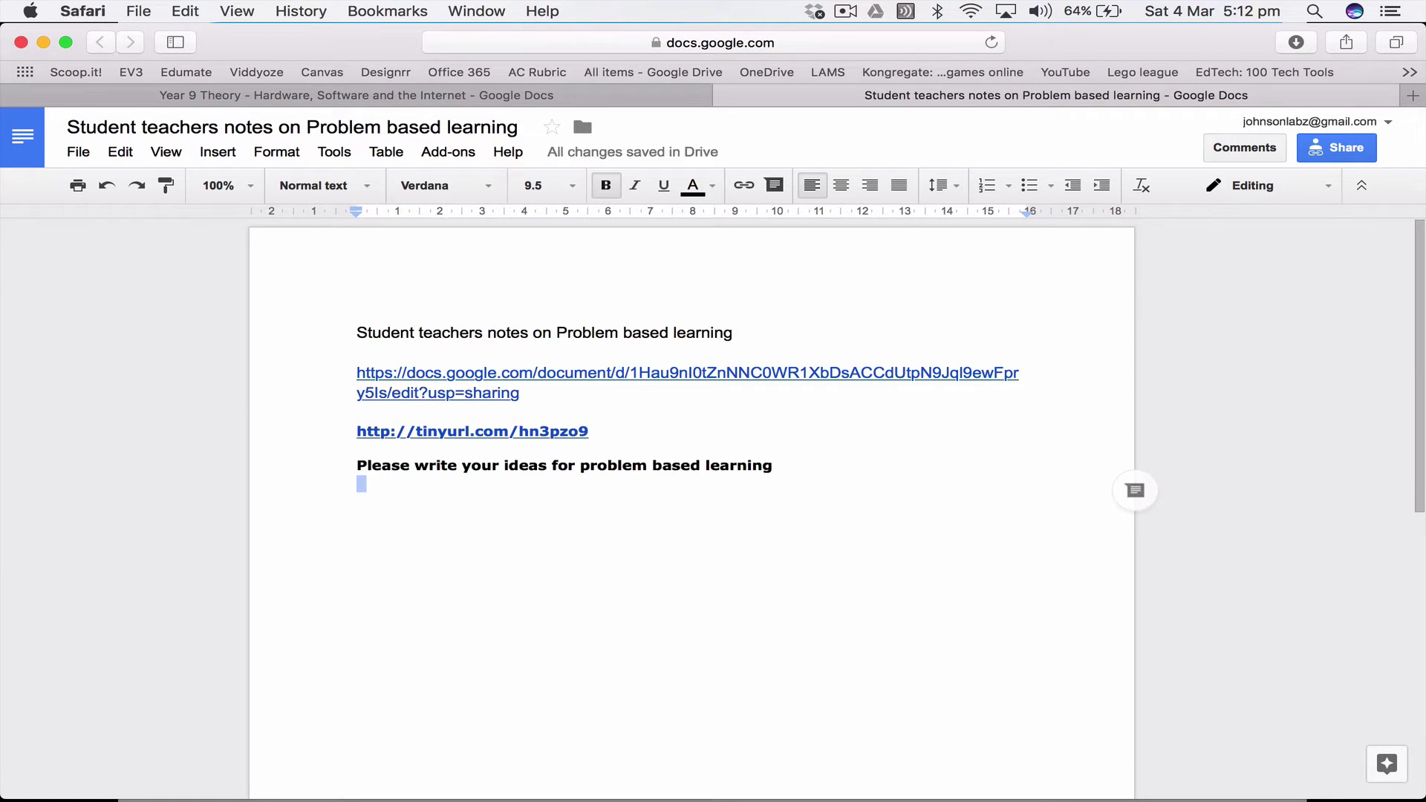
Step: Switch Bold off for the line below the 'Please write your ideas' prompt
left_click(607, 187)
left_click(374, 503)
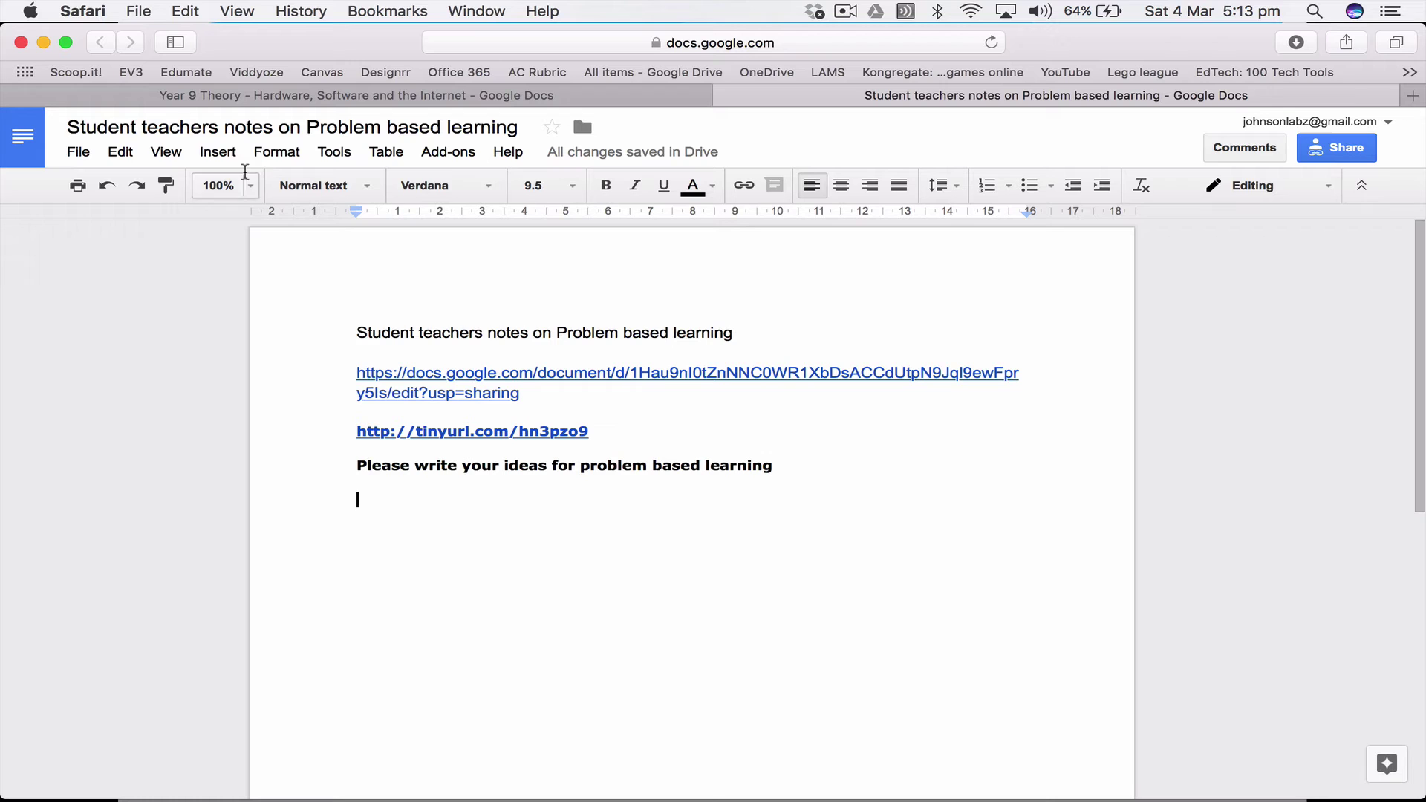
left_click(170, 151)
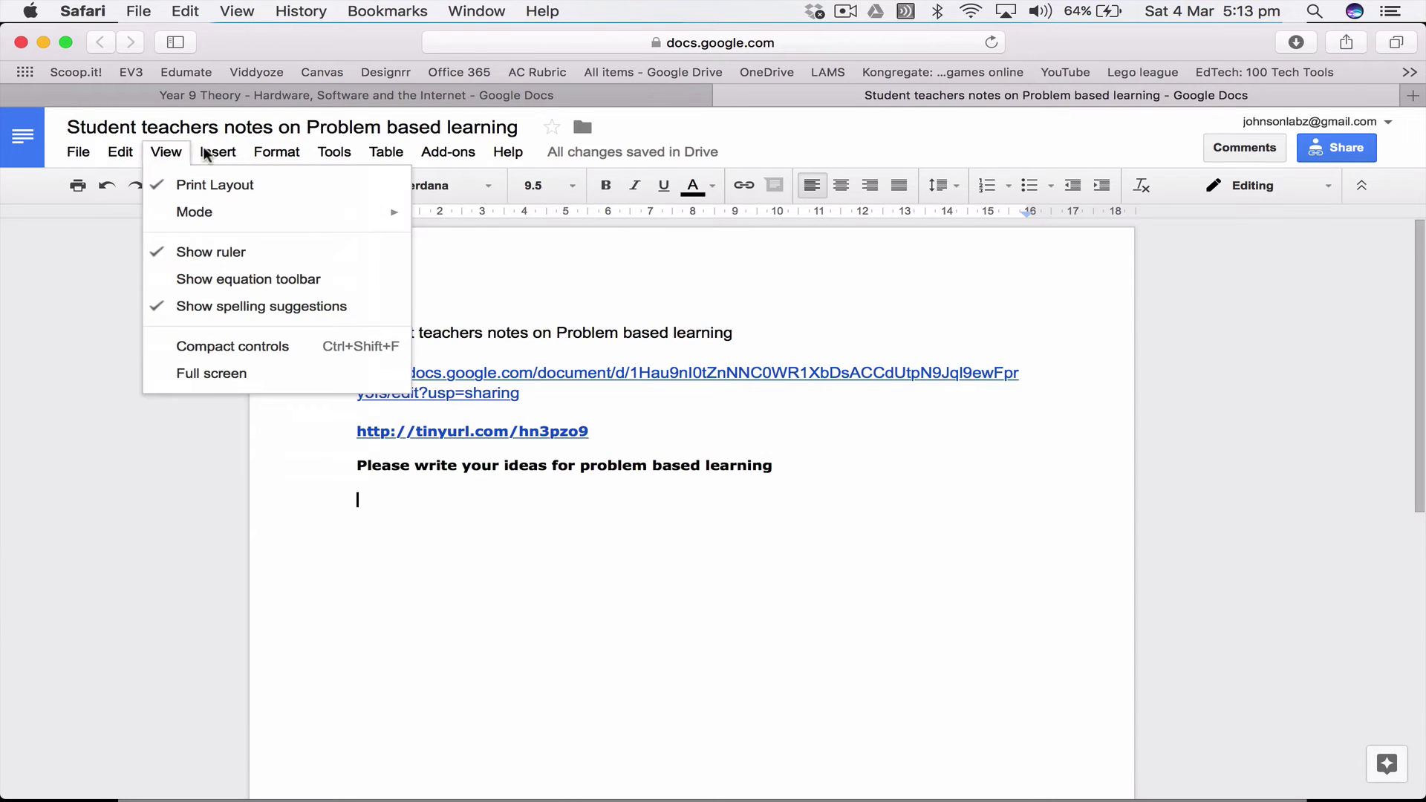
mouse_move(334, 156)
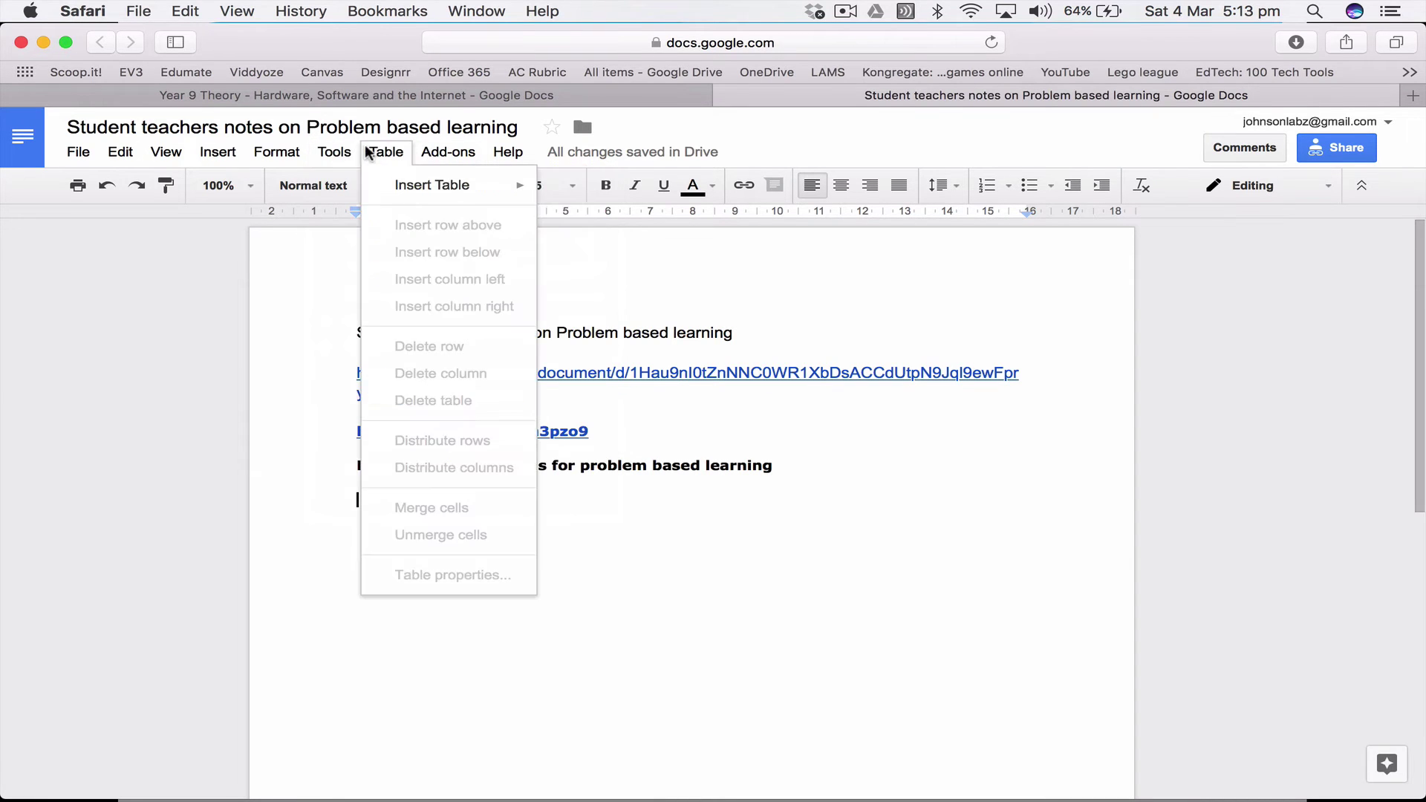
mouse_move(94, 154)
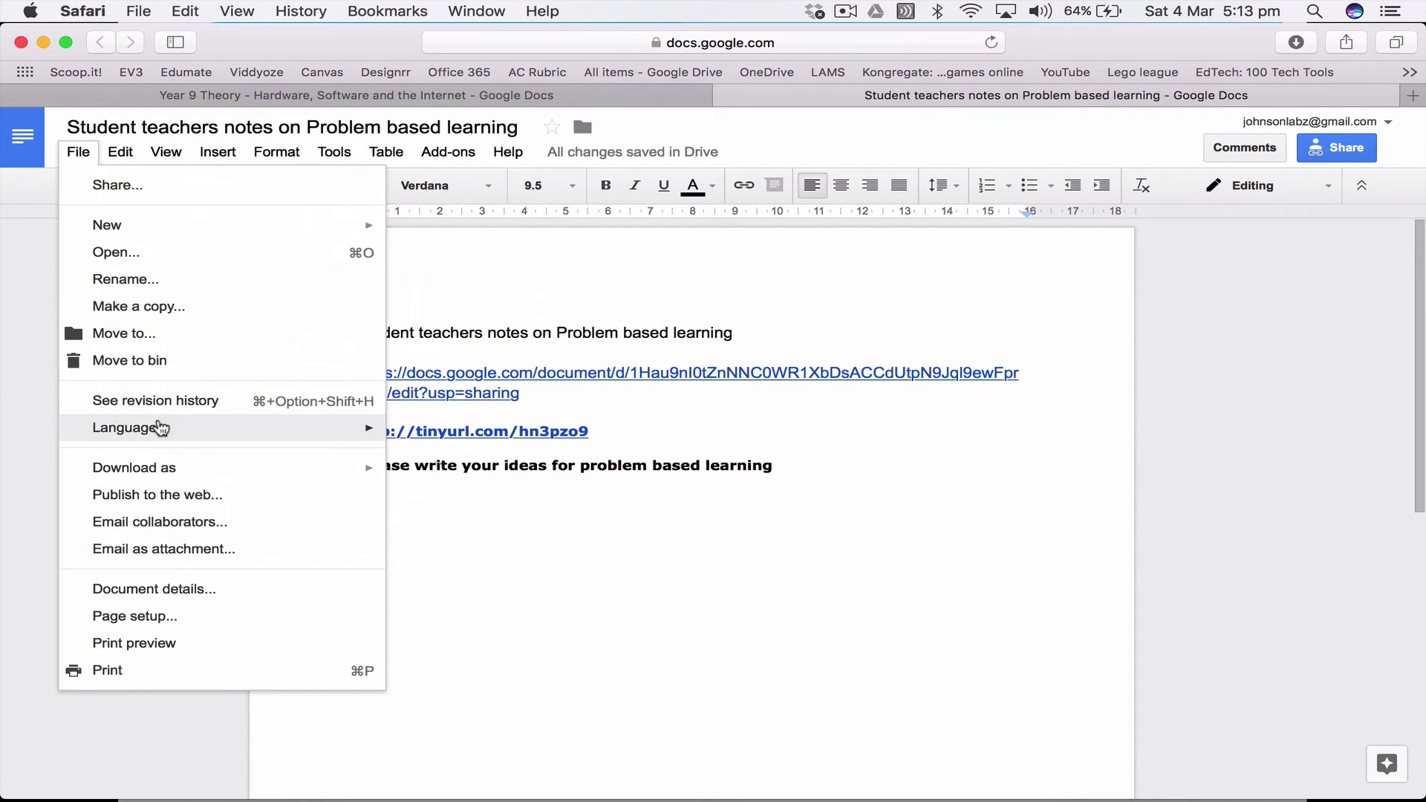
left_click(154, 404)
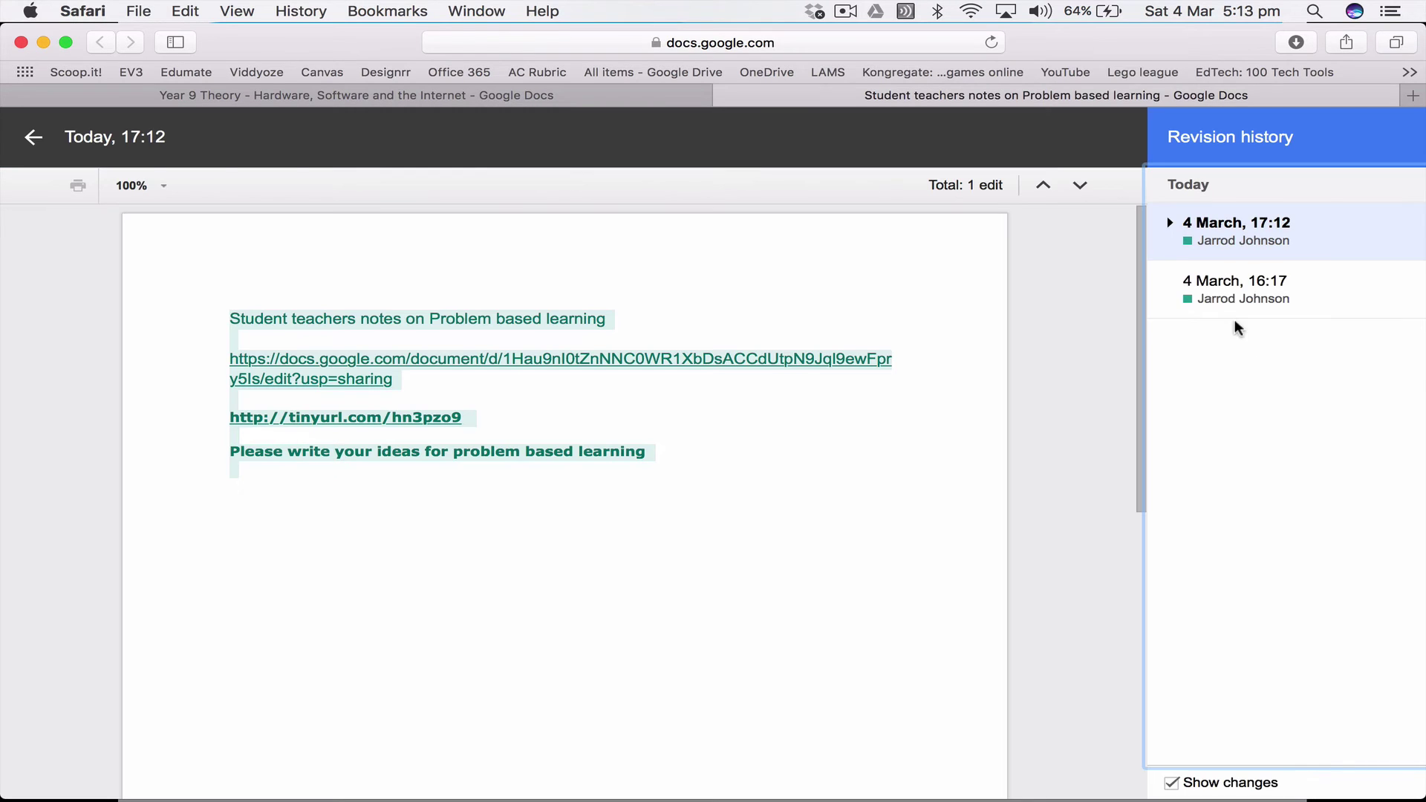
left_click(1222, 286)
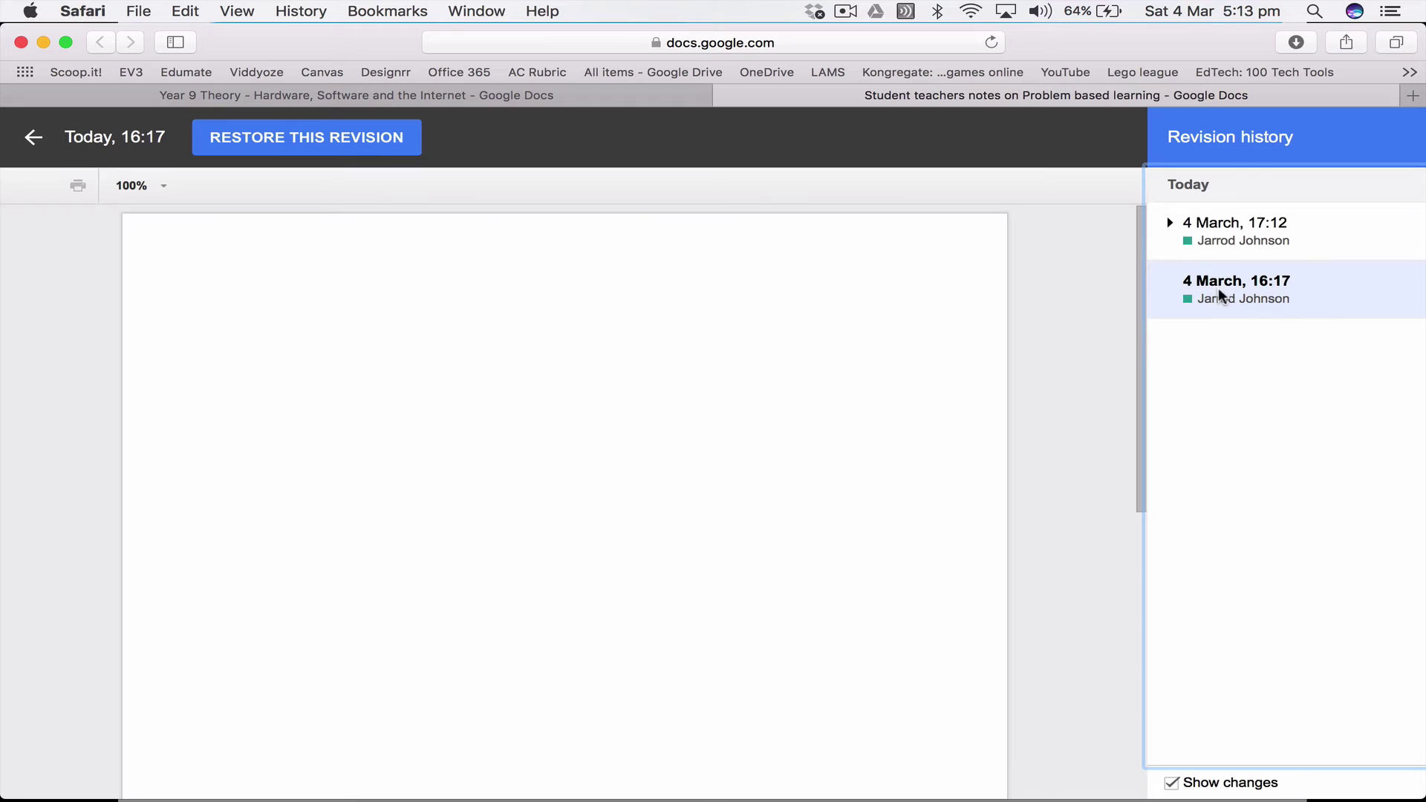
left_click(1227, 234)
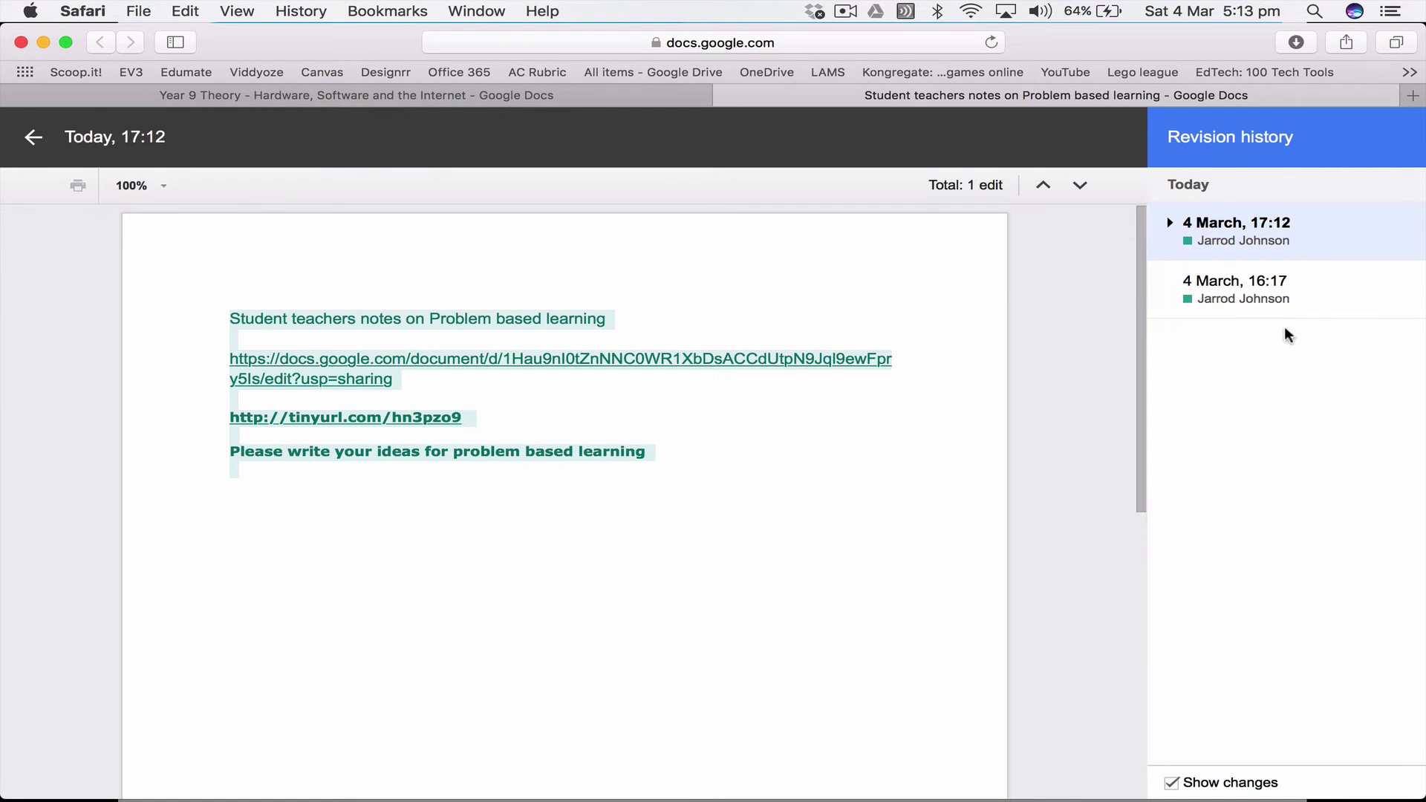
left_click(1195, 281)
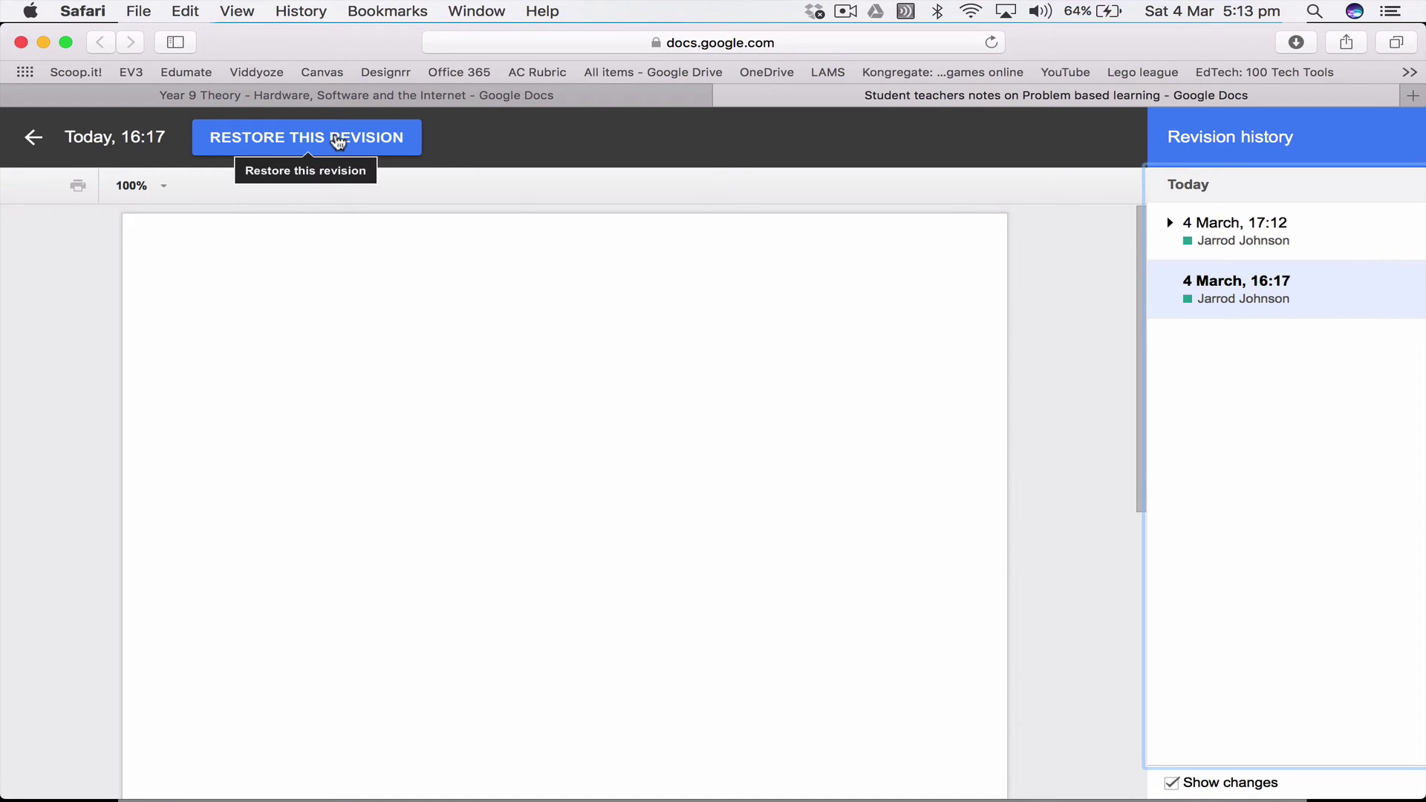
left_click(1362, 245)
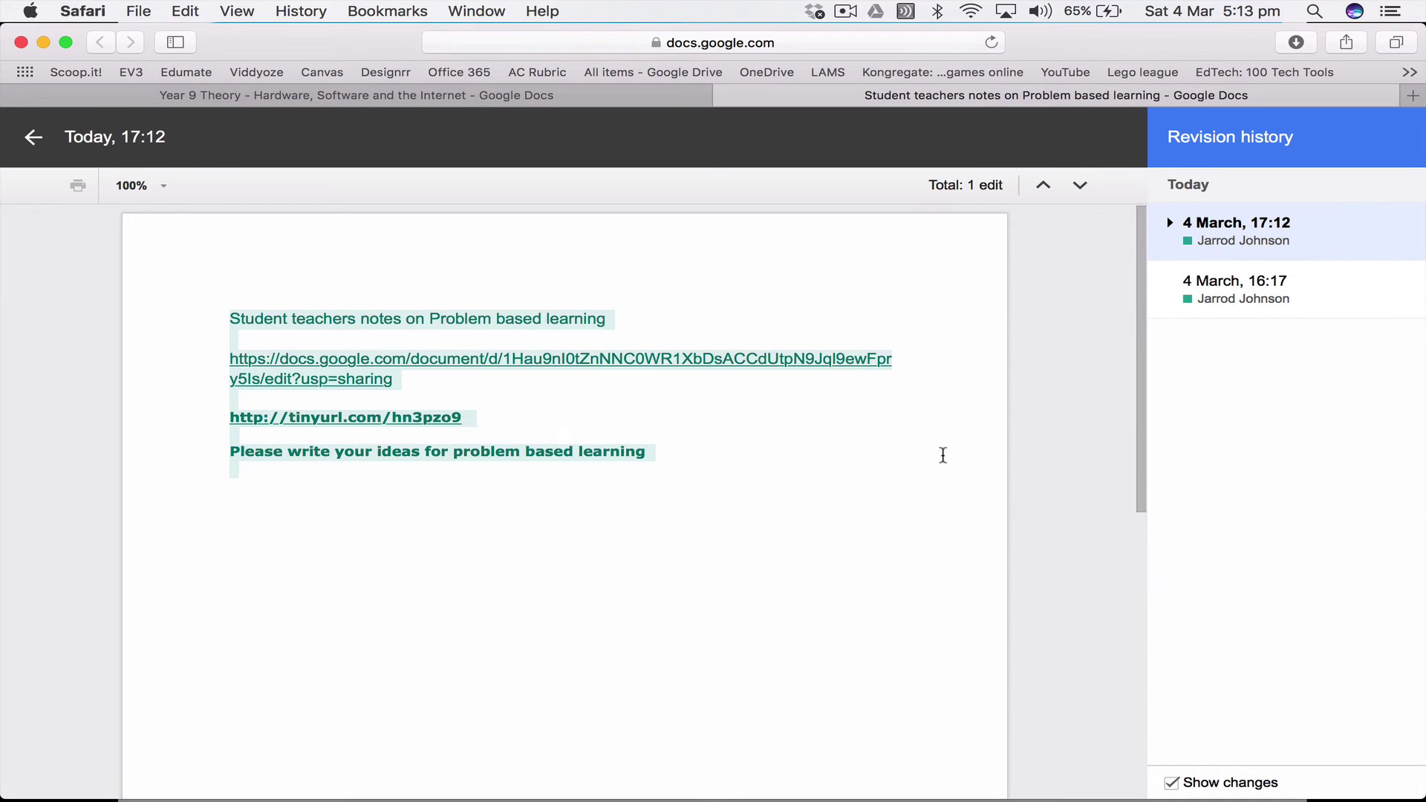
left_click(32, 140)
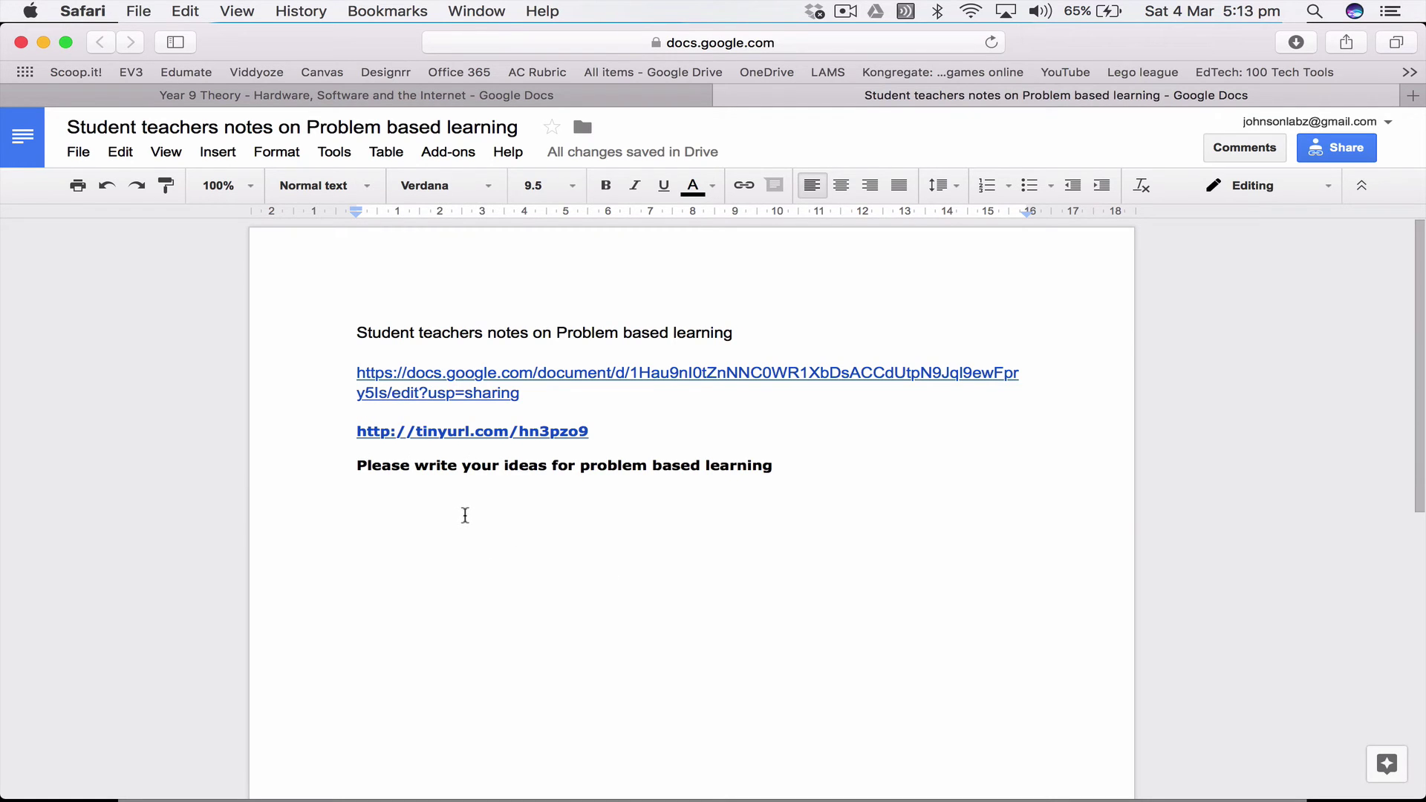
Step: Create a new document and type the heading 'In Class Essay'
left_click(82, 152)
mouse_move(101, 225)
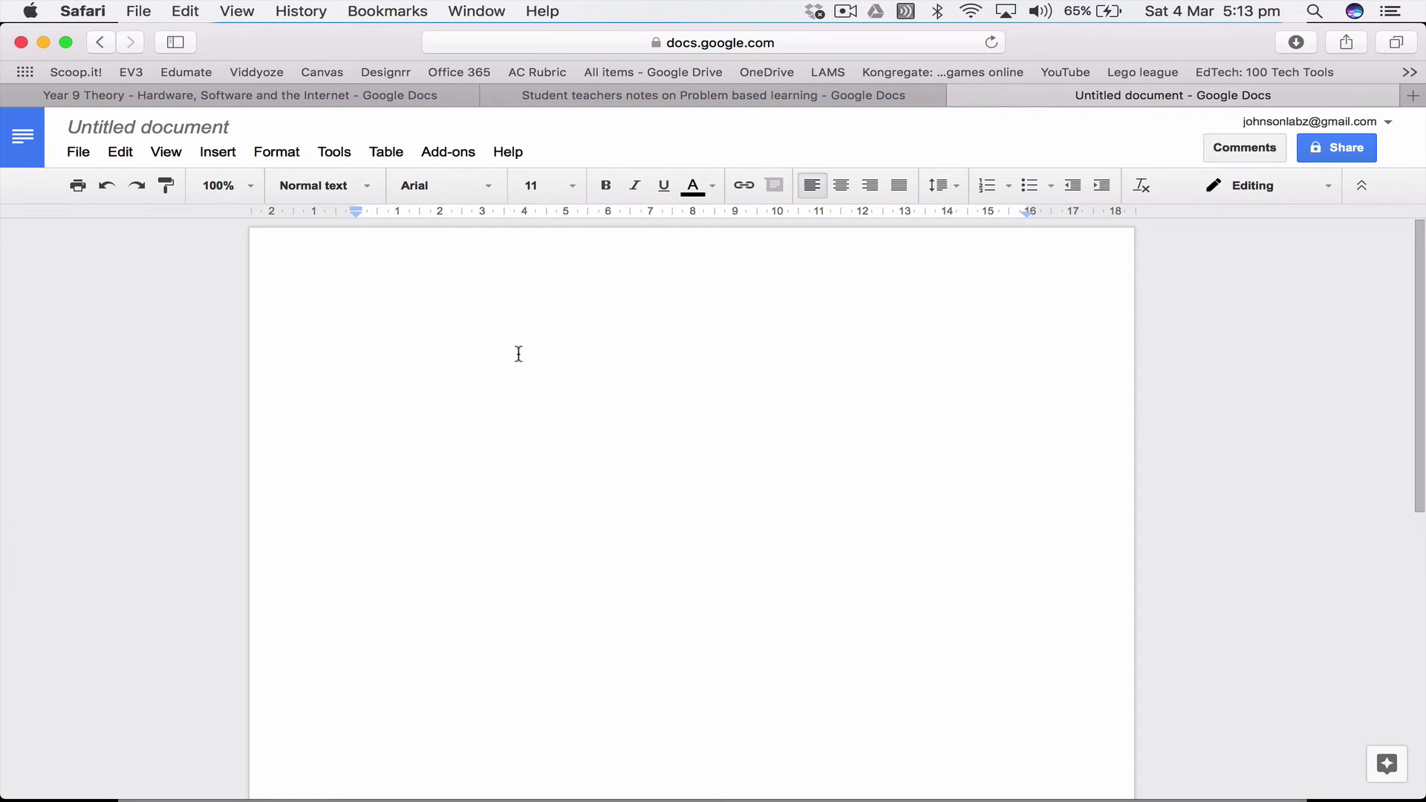
type("In Classe")
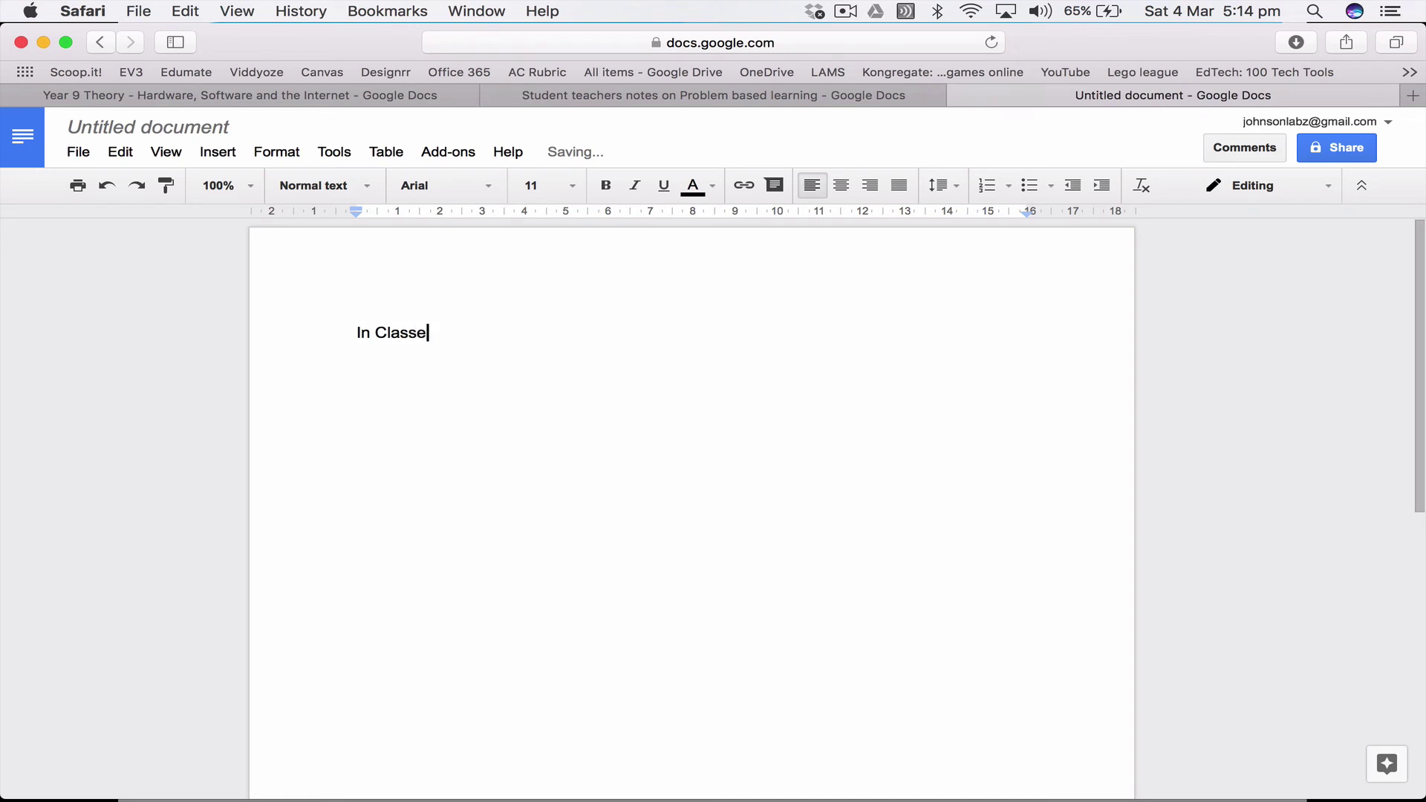
key("BackSpace")
type("Essay")
Step: Name the document 'In Class Essay' and open its sharing settings
left_click(211, 128)
left_click(469, 389)
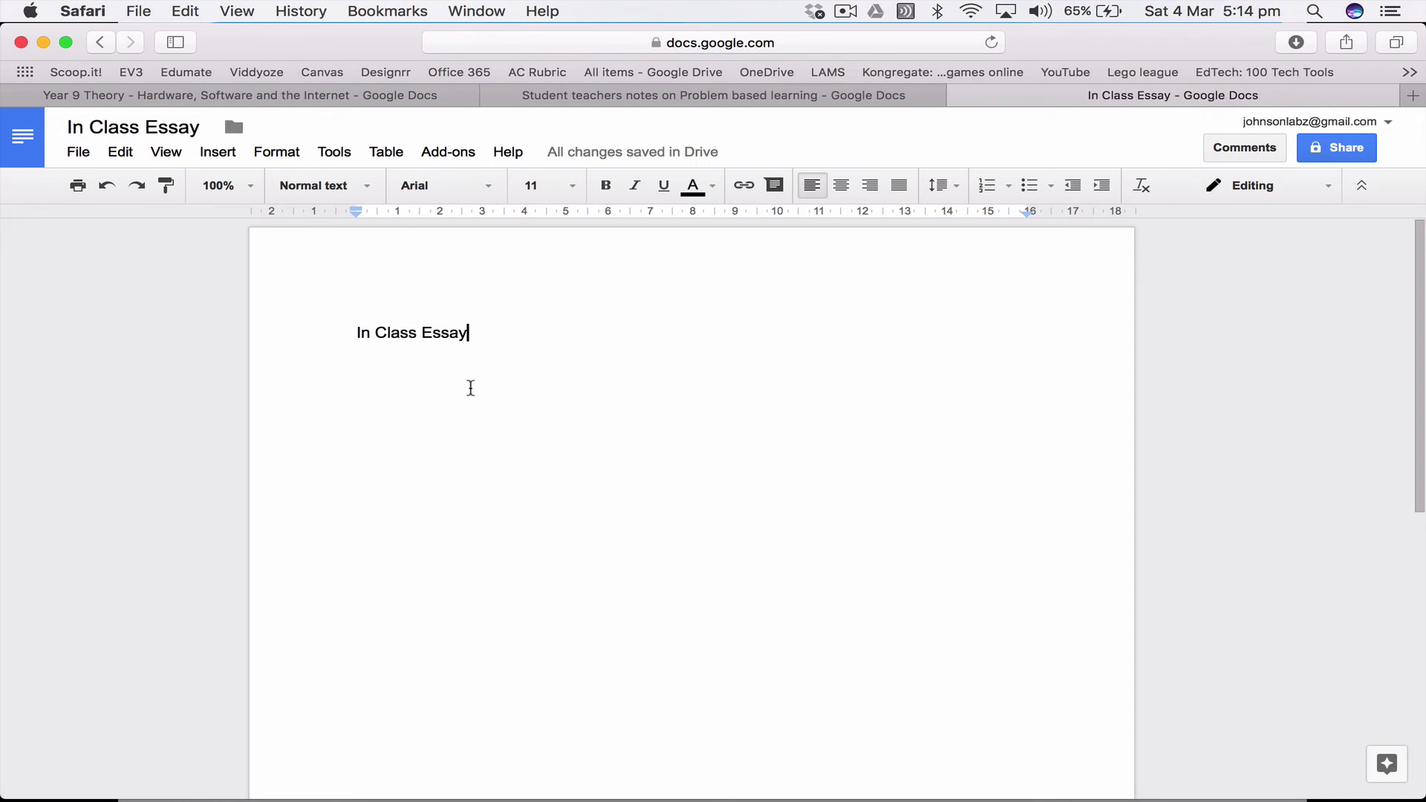
left_click(1348, 156)
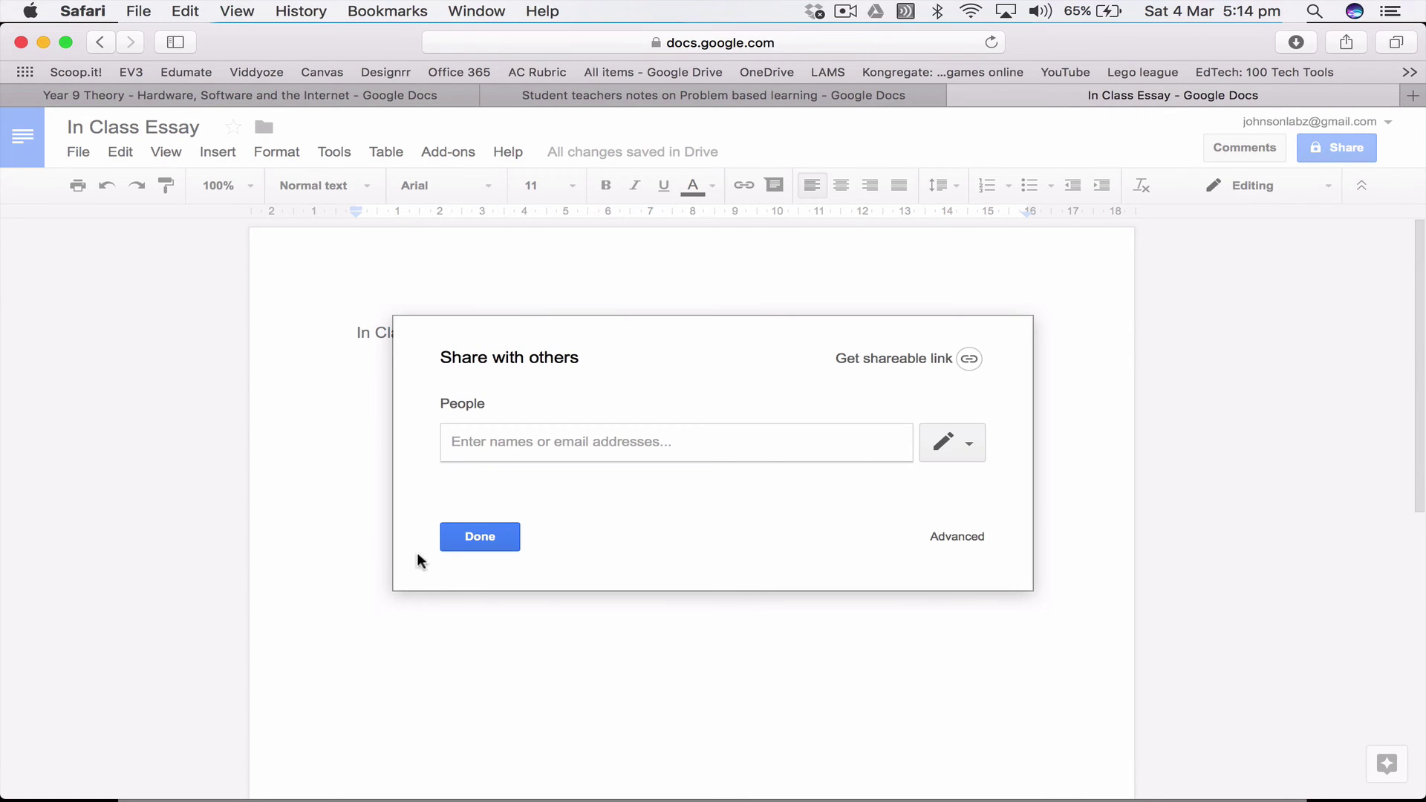
Step: Dismiss the Share with others dialog with Done, adding no collaborators
left_click(460, 538)
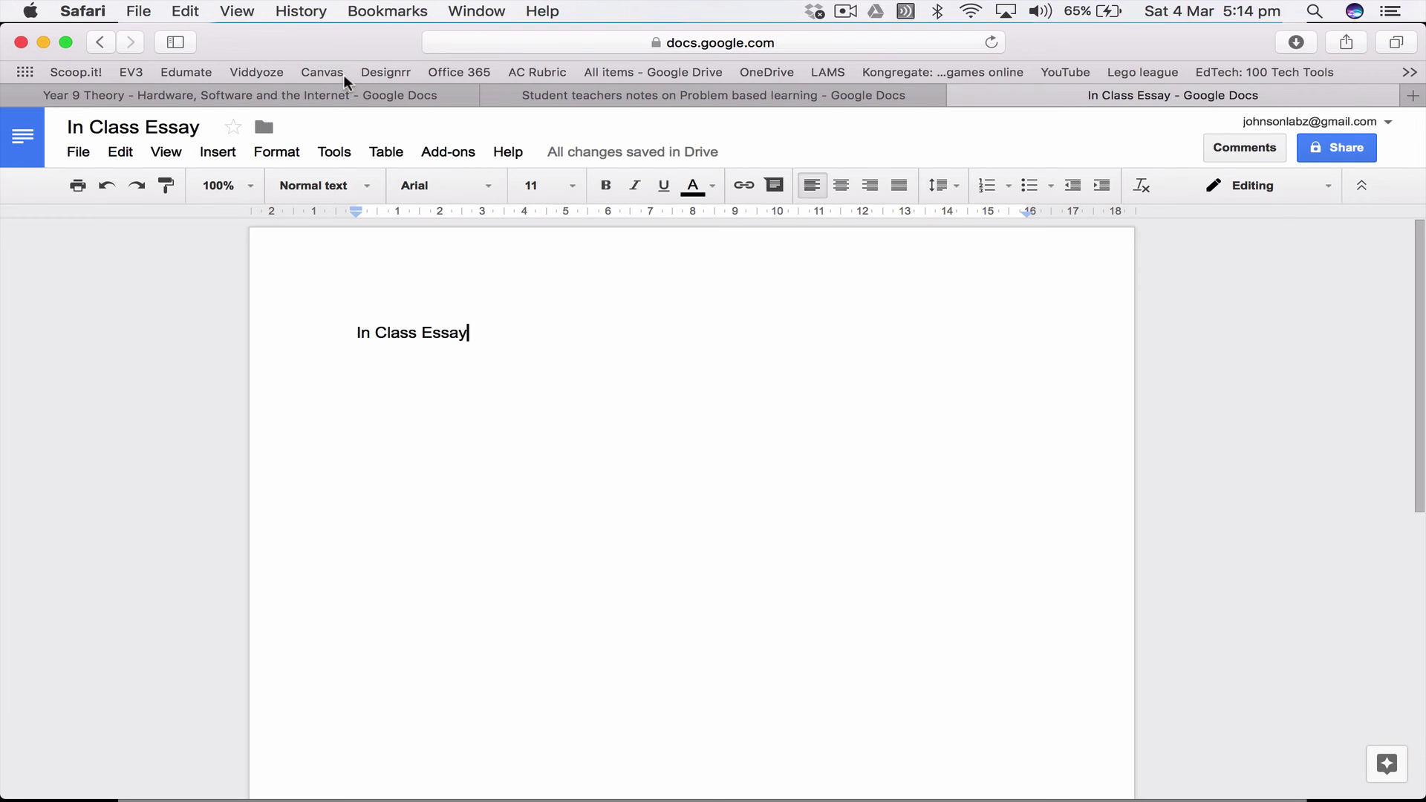
Step: Check the In Class Essay tab, then go back to the Student teachers notes document
left_click(804, 100)
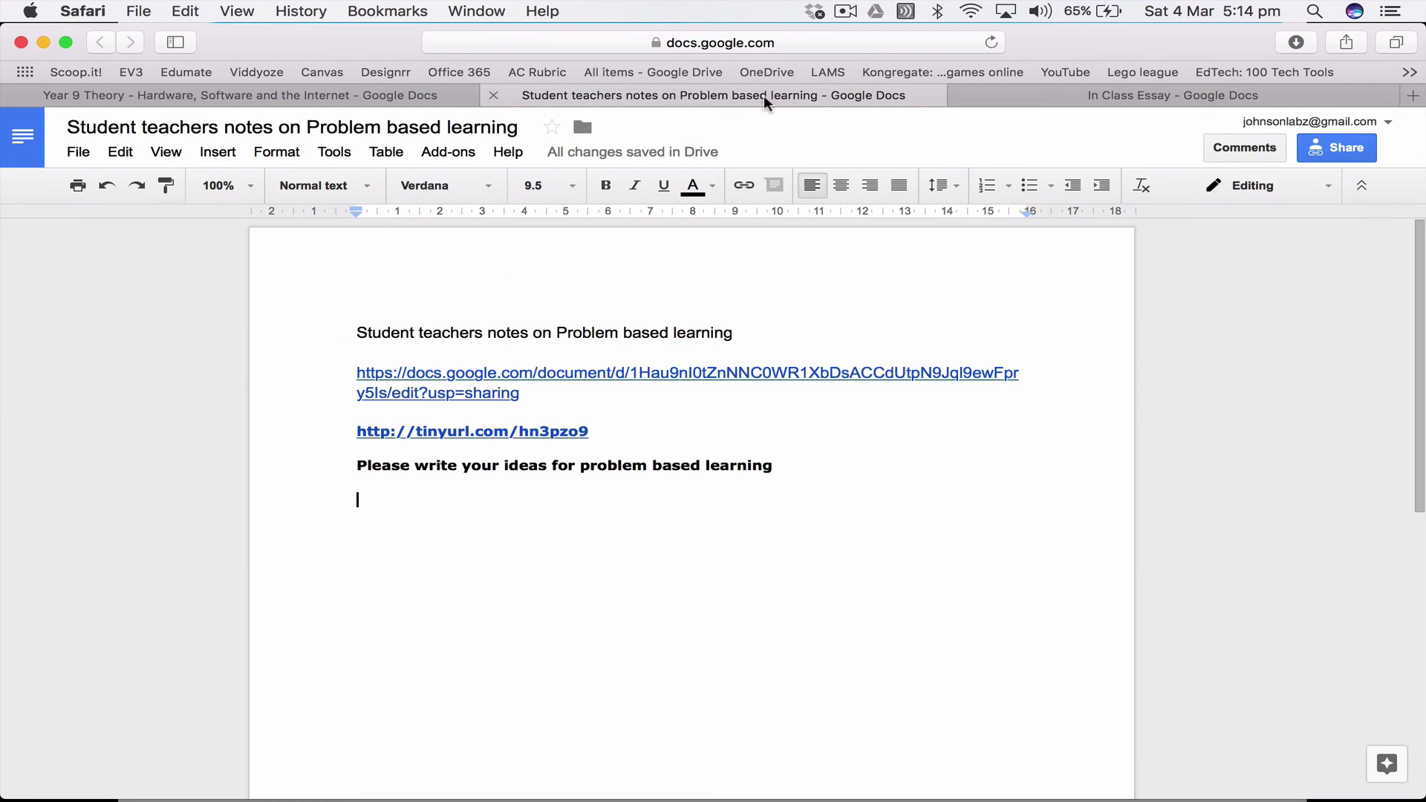
left_click(1111, 104)
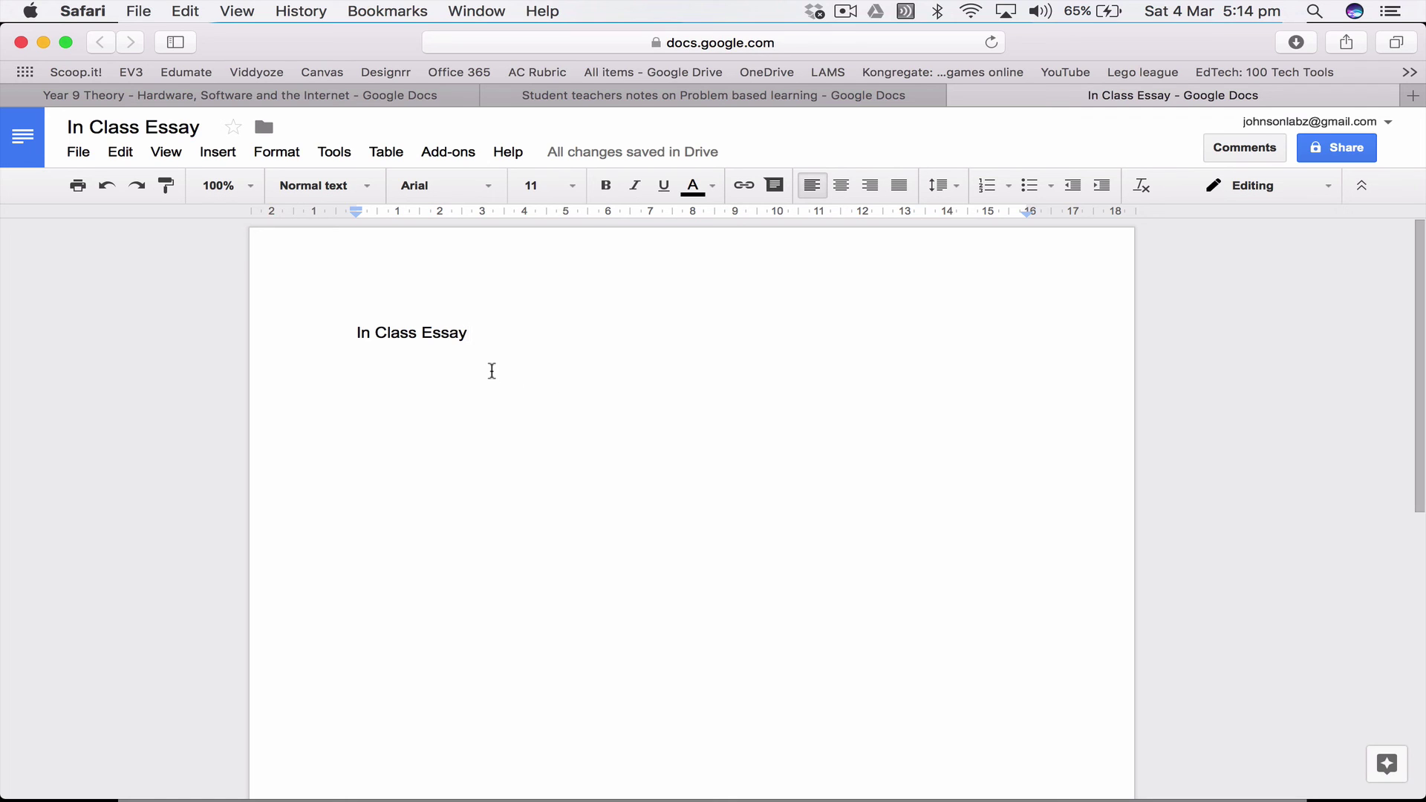
left_click(774, 96)
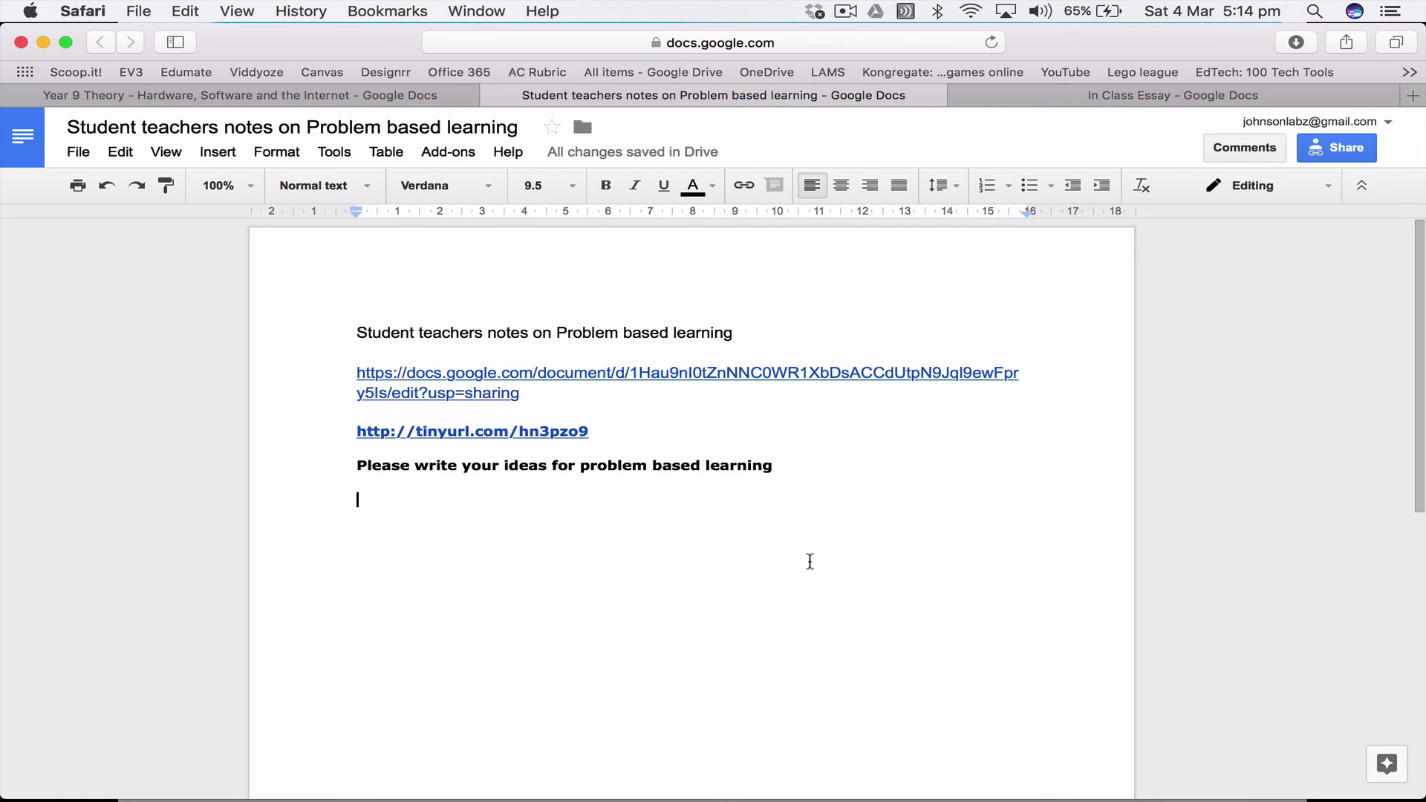